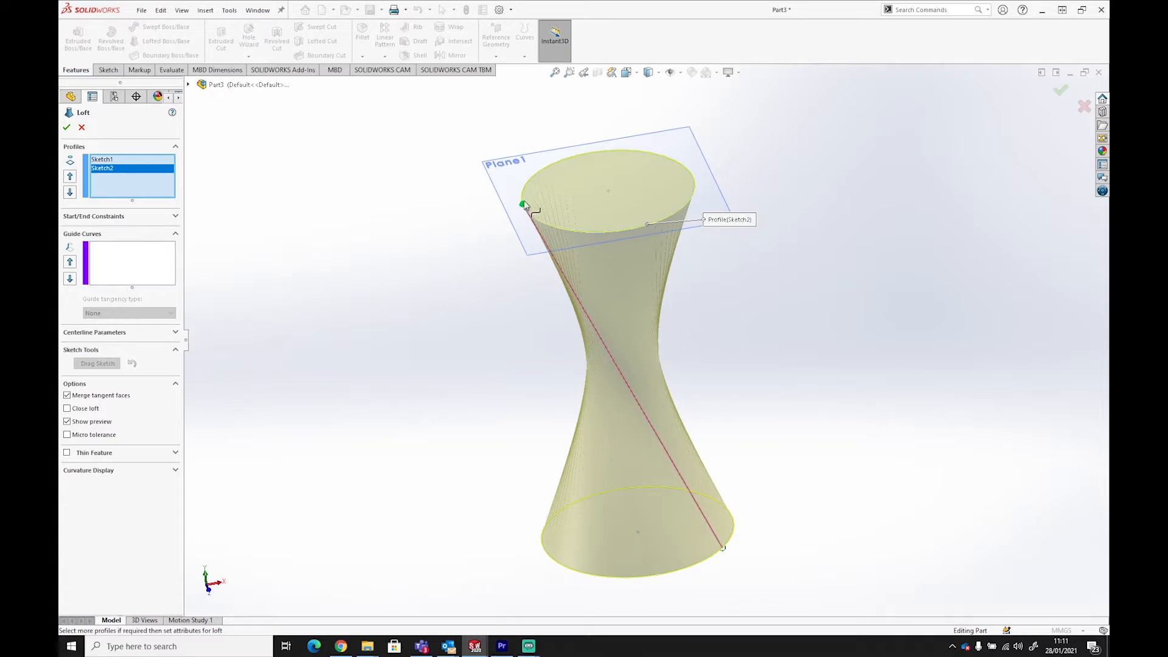
left_click_drag(523, 199, 524, 191)
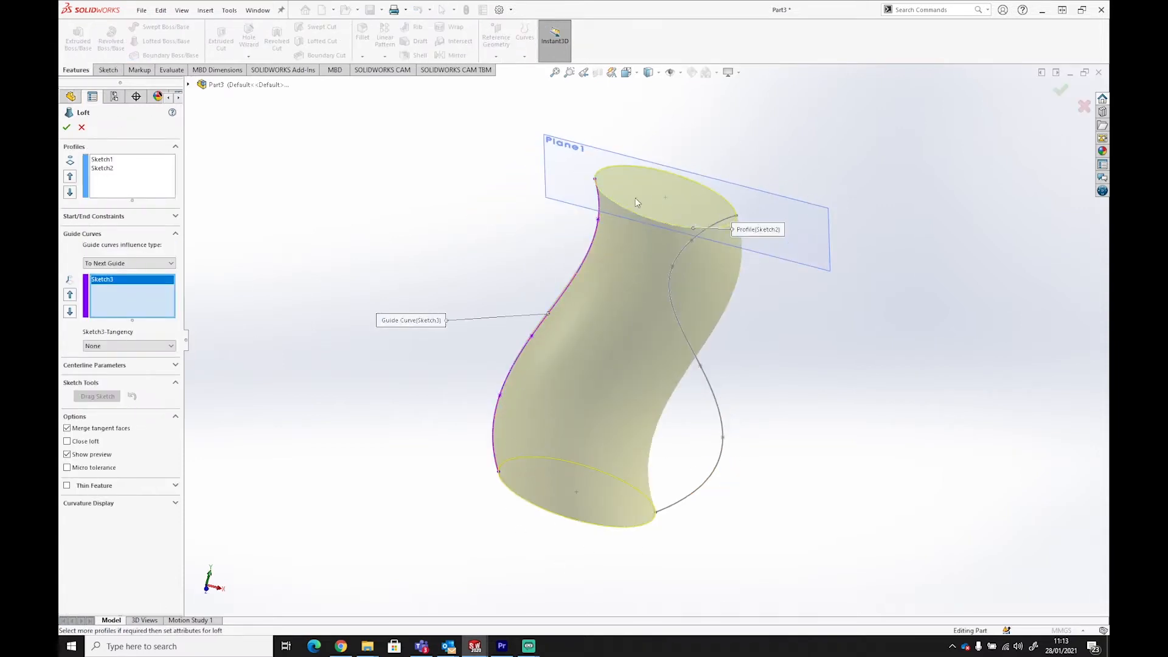
left_click(715, 405)
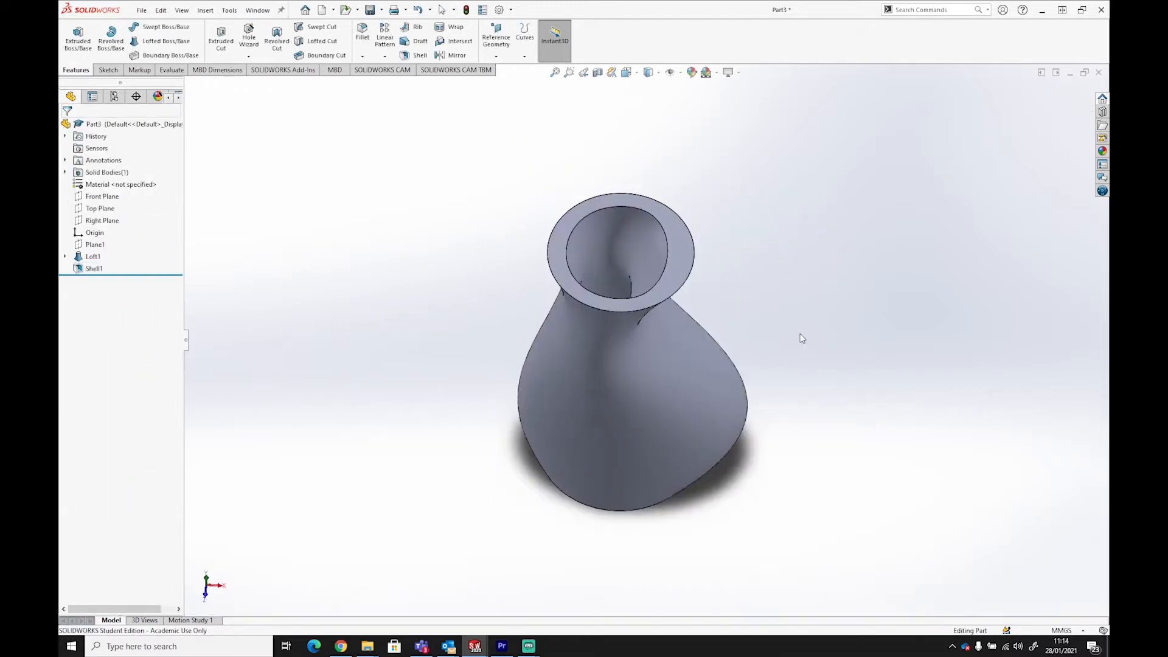
middle_click_drag(798, 328, 802, 208)
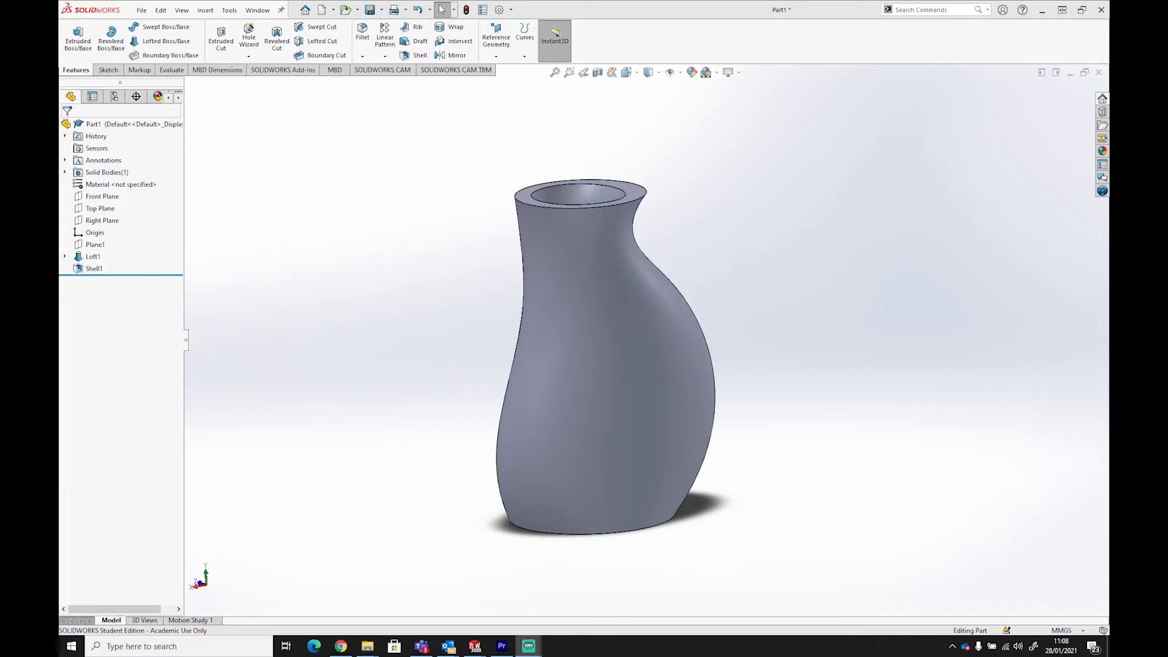
middle_click_drag(436, 450, 487, 444)
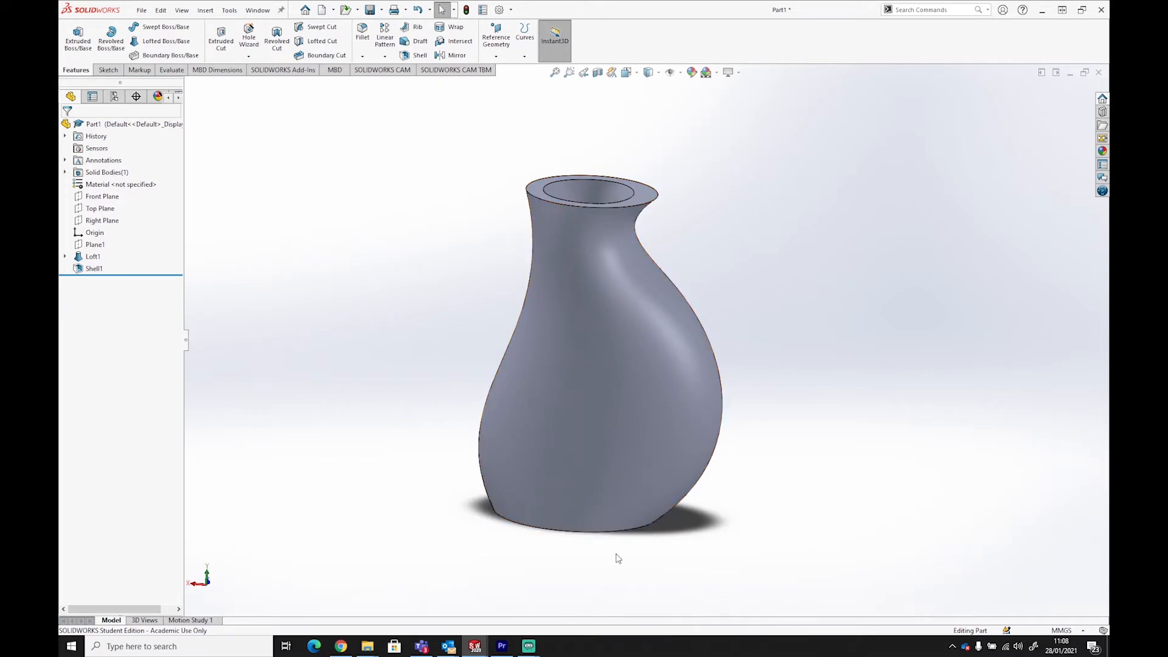
middle_click_drag(377, 513, 443, 511)
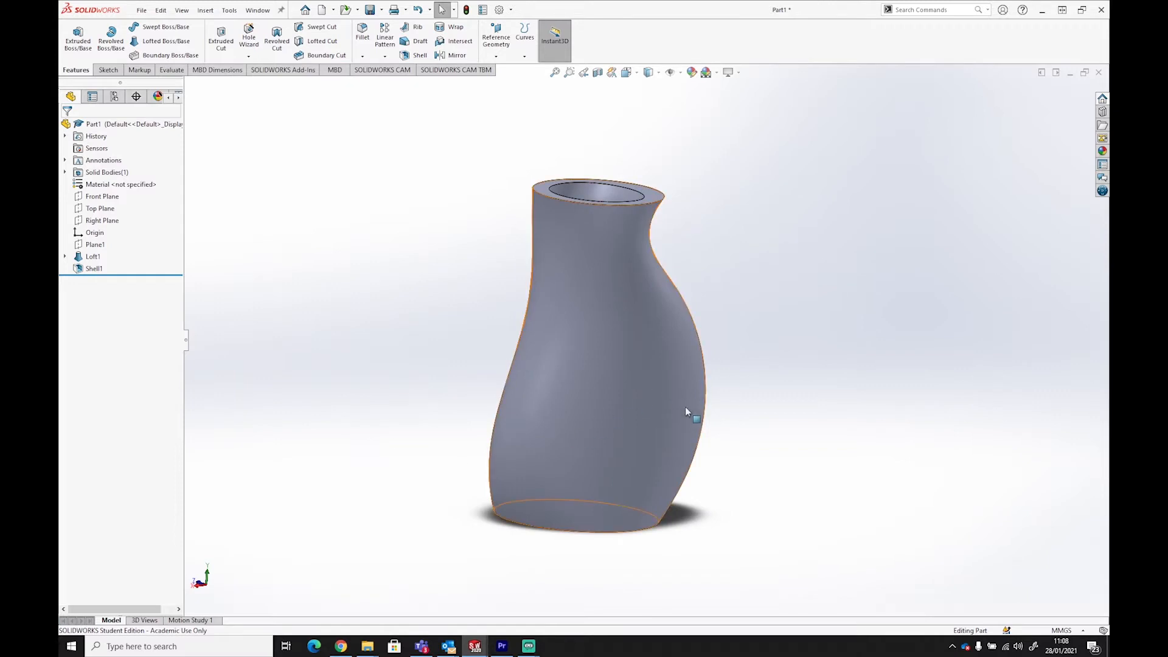
middle_click_drag(685, 406, 644, 409)
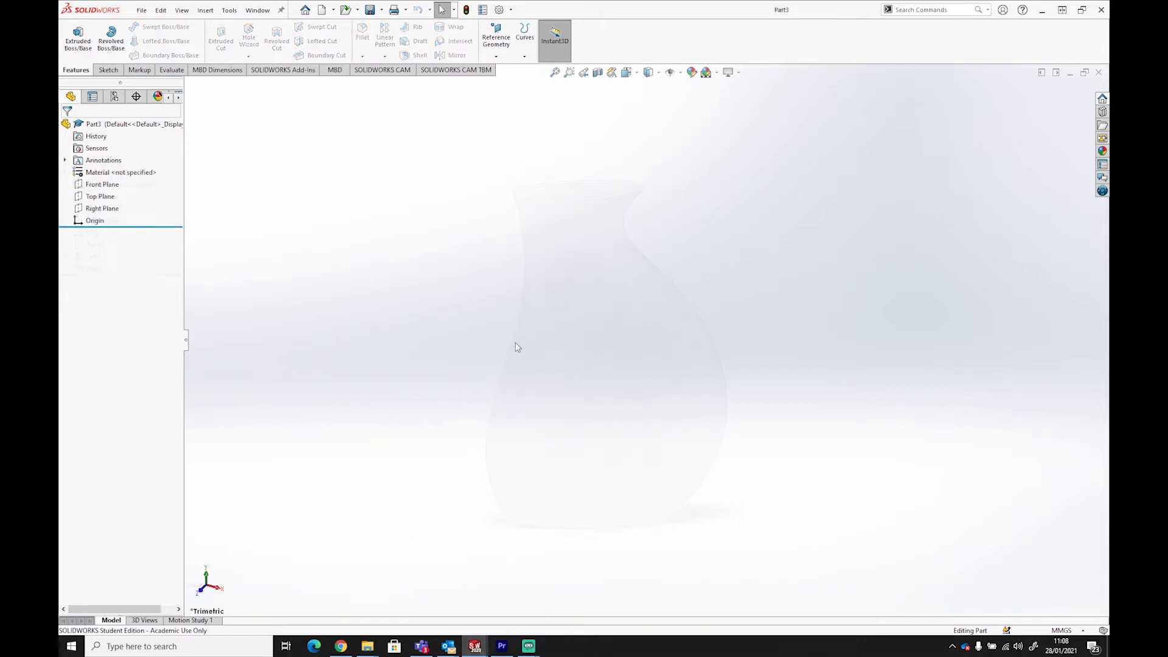
Step: Sketch a circle about 42 mm in diameter on the Top Plane, centred on the origin
left_click(100, 197)
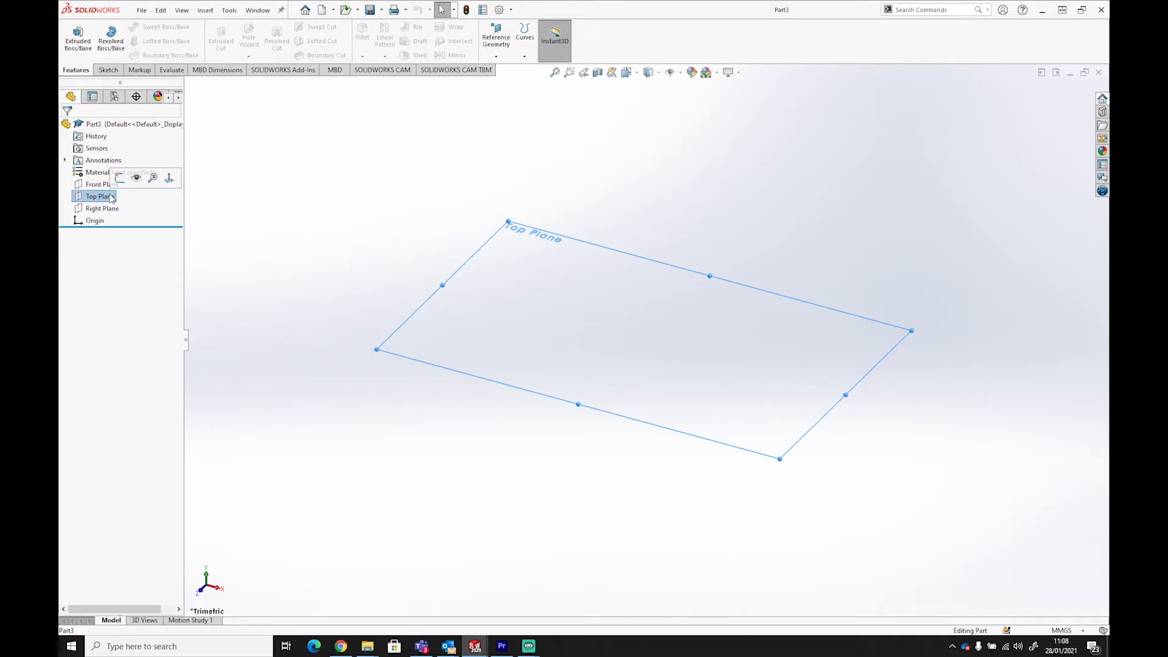
left_click(110, 70)
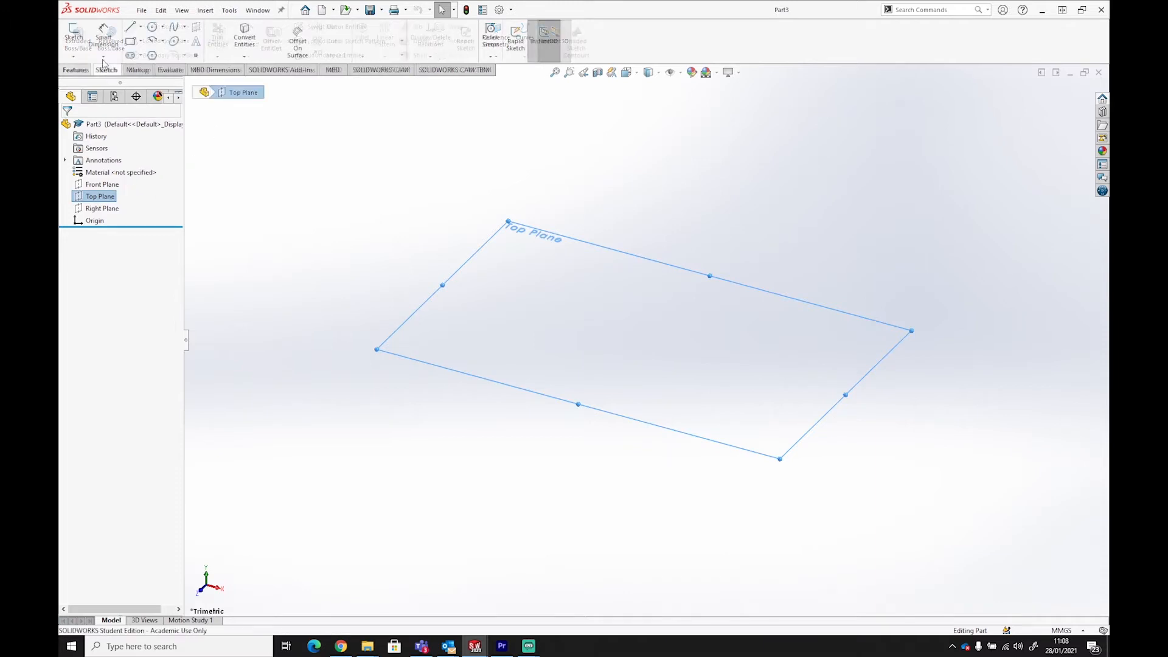
left_click(153, 27)
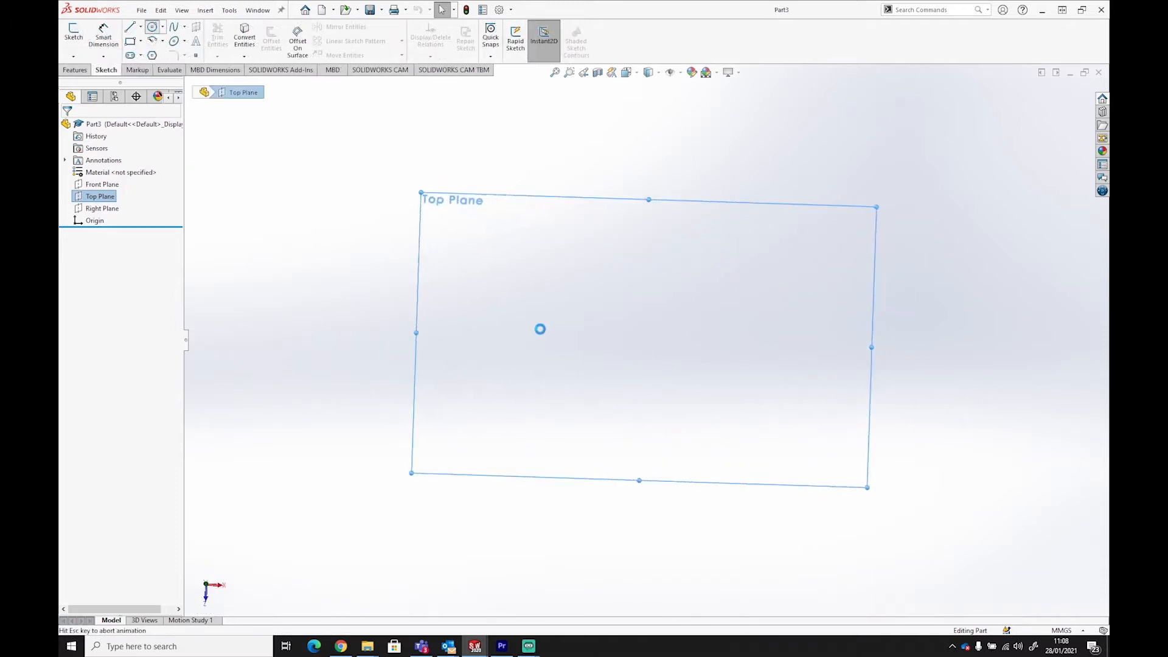
left_click(646, 338)
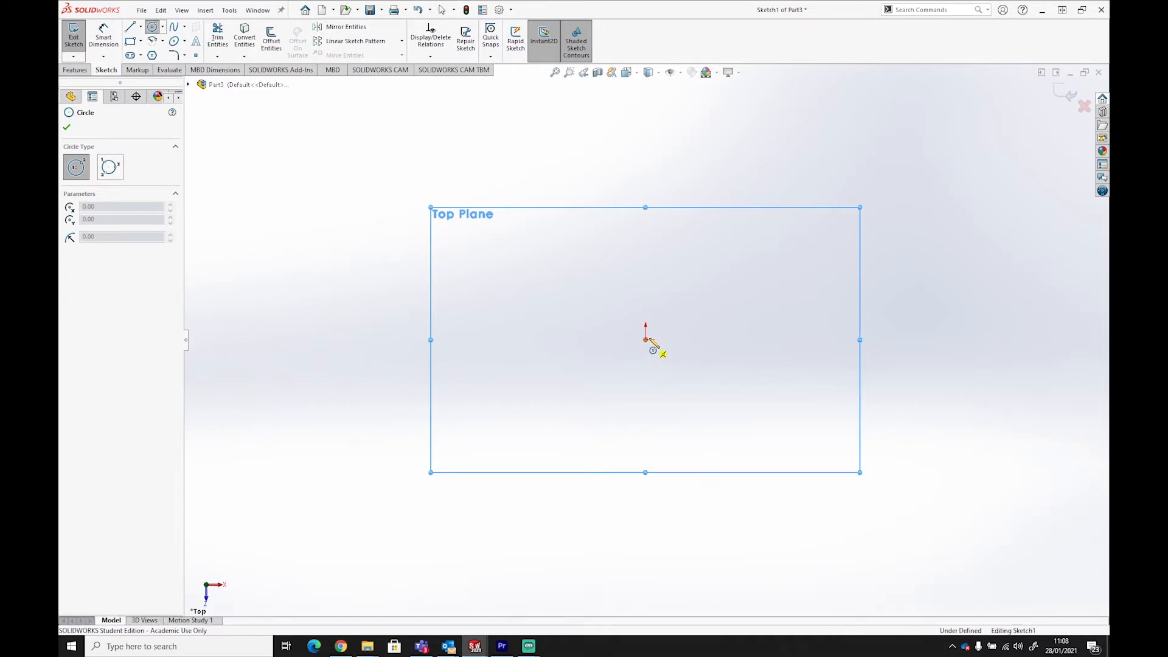
left_click(688, 308)
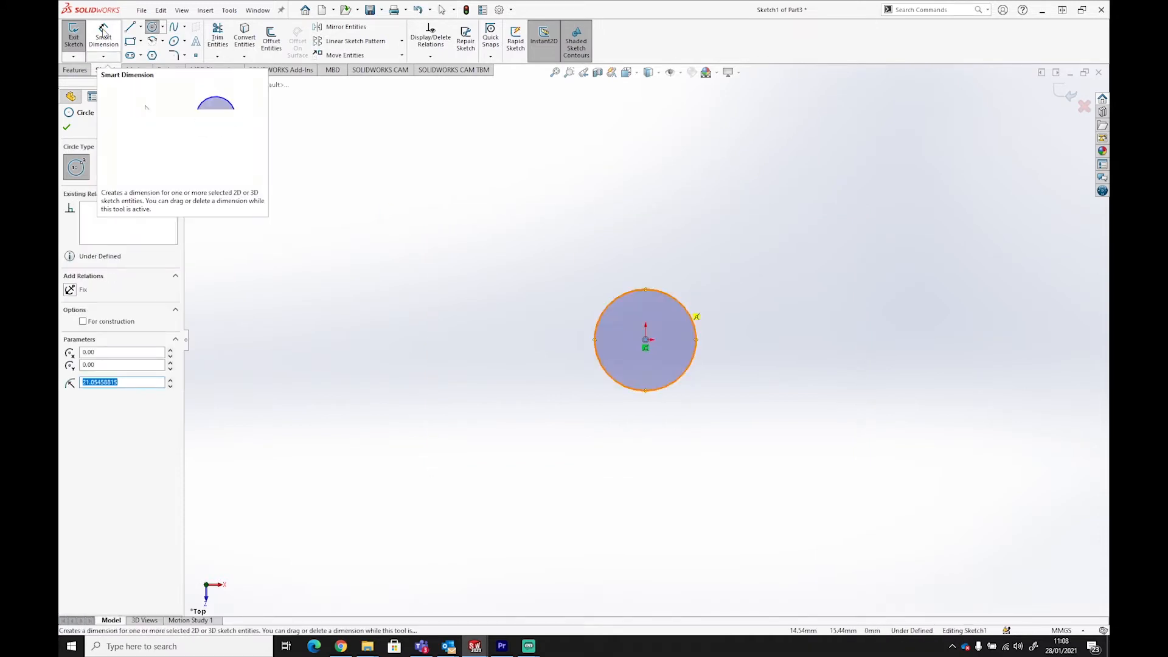
Step: Dimension the base circle's diameter to 50 mm and finish the sketch
left_click(104, 56)
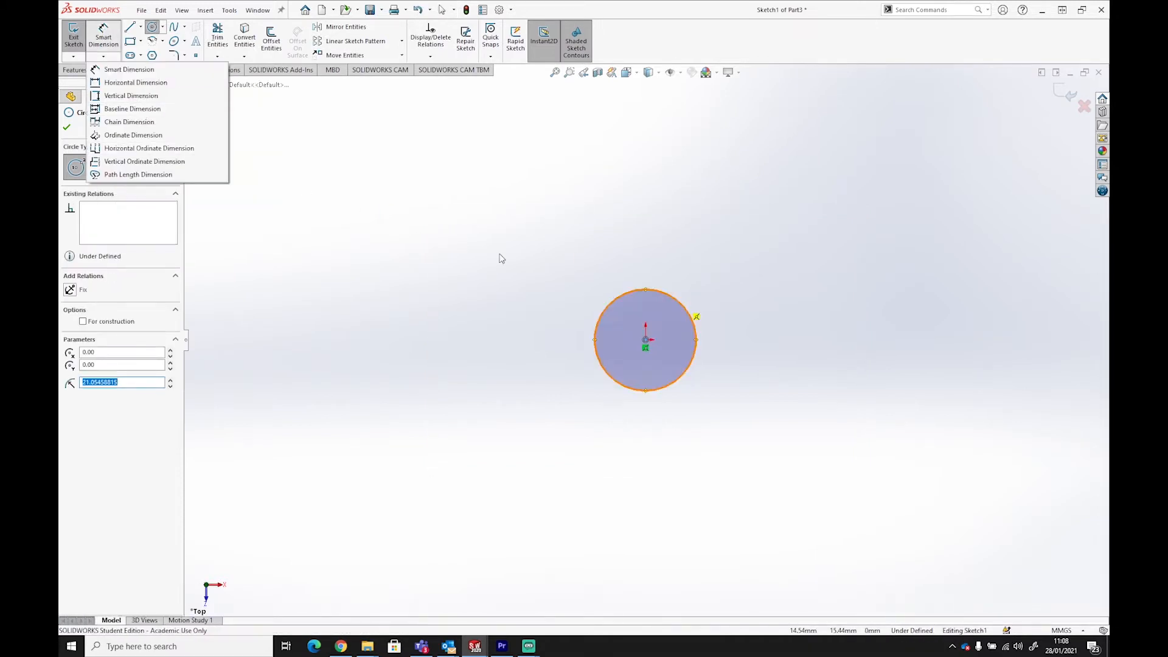
left_click(92, 47)
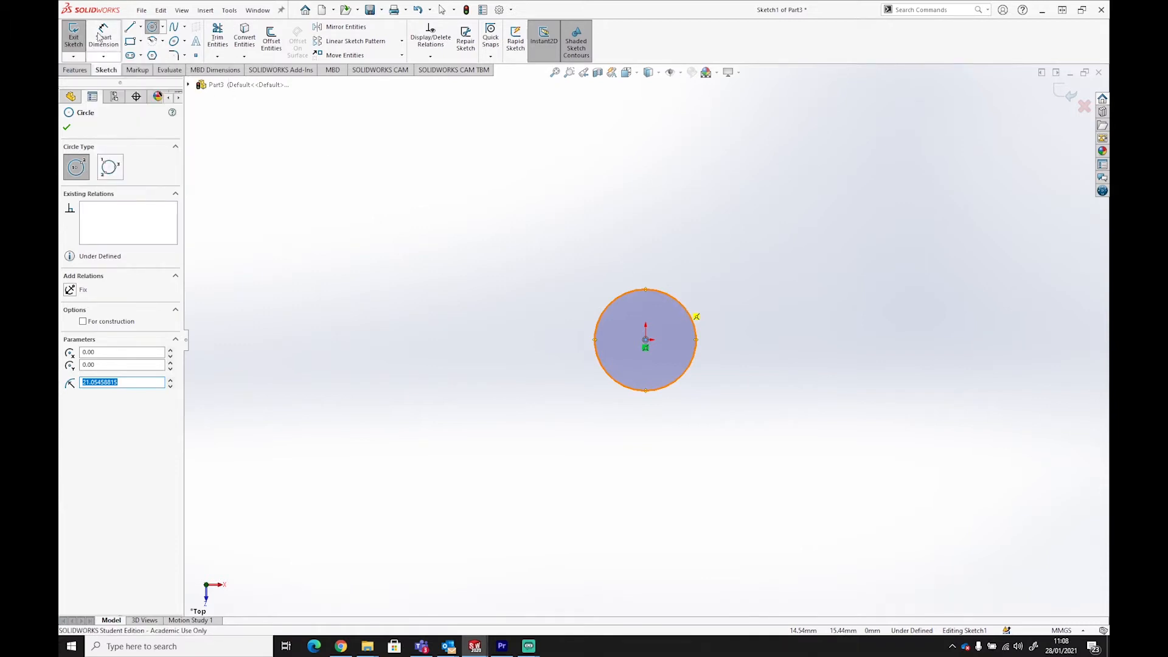
left_click(681, 307)
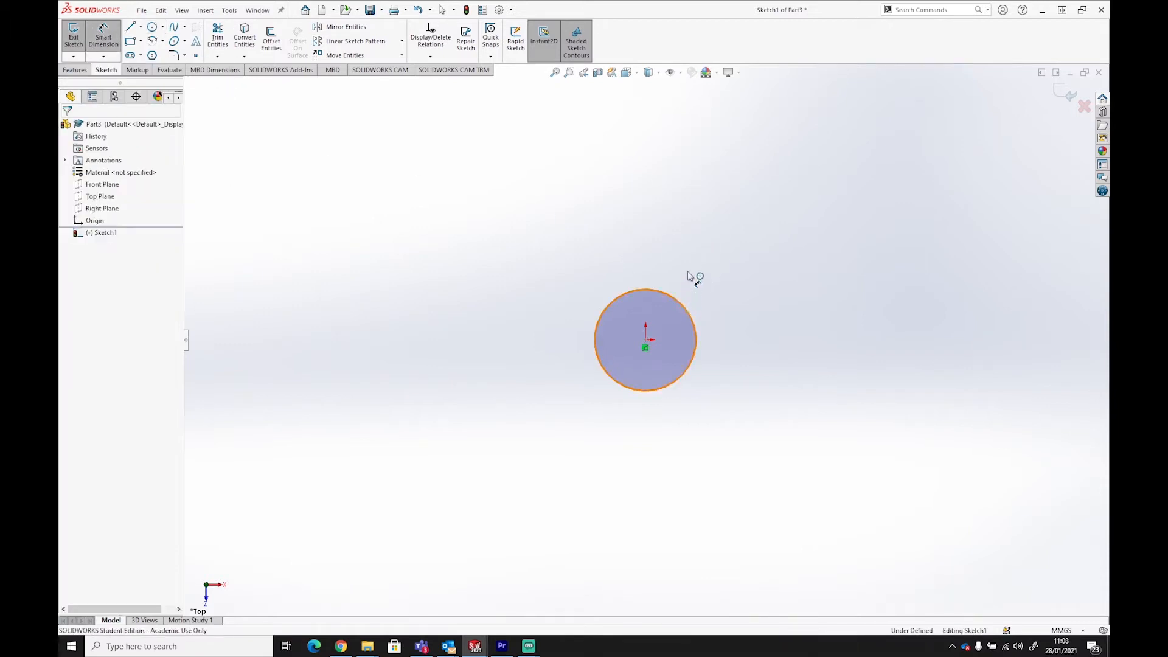
left_click(730, 285)
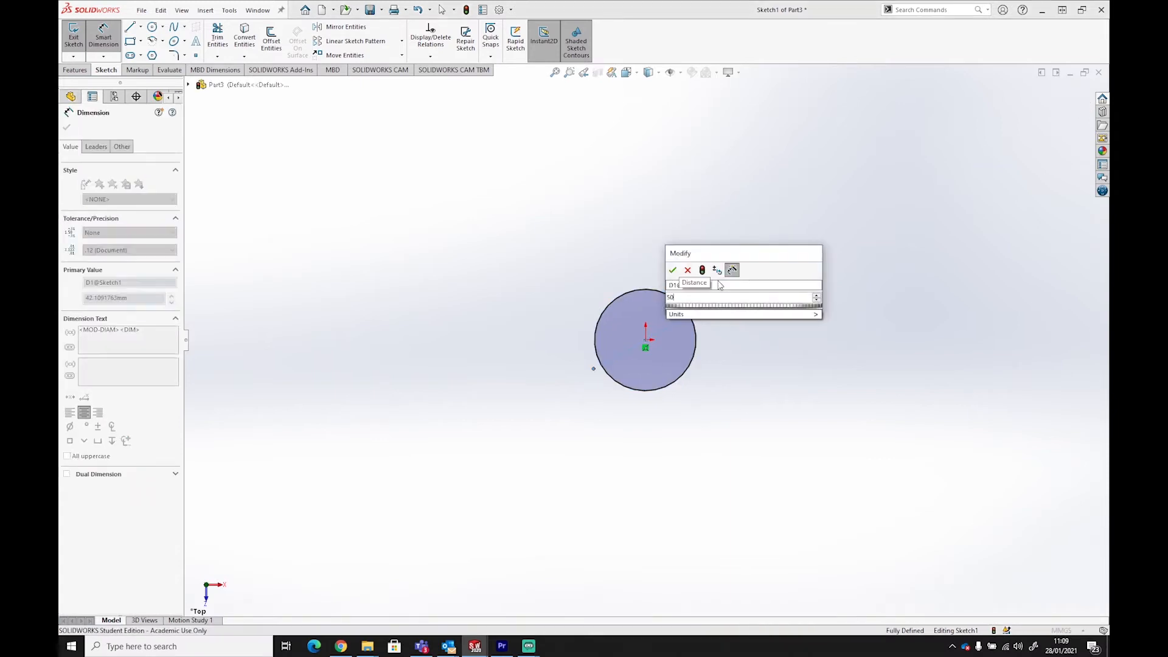
type("50")
key("Return")
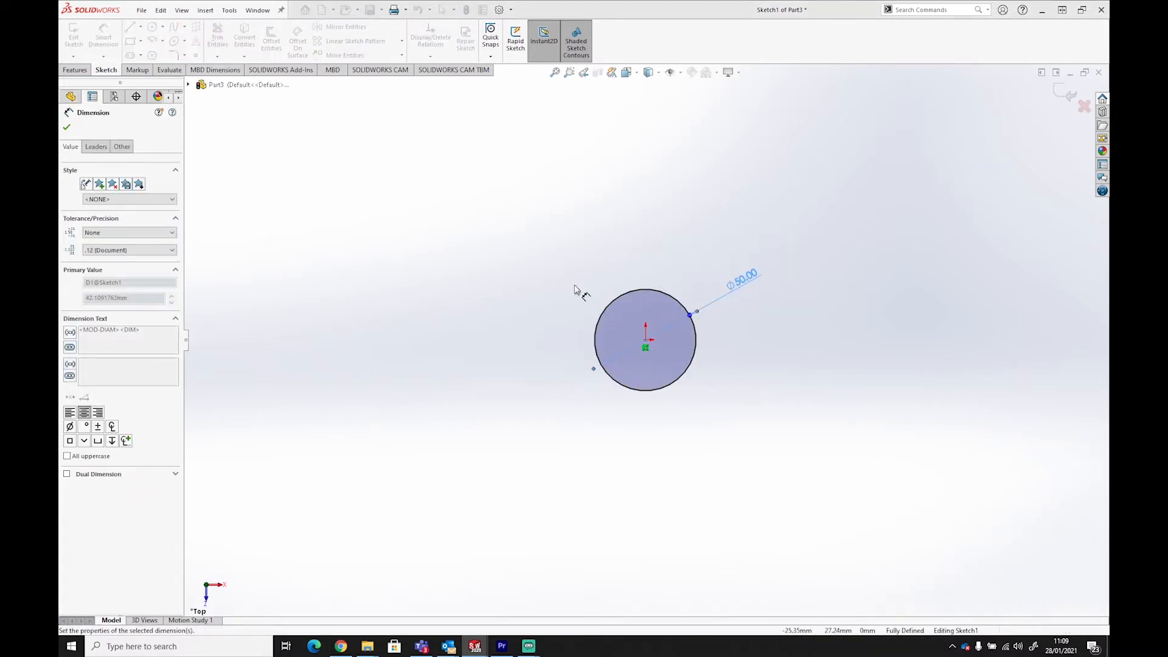
left_click(67, 128)
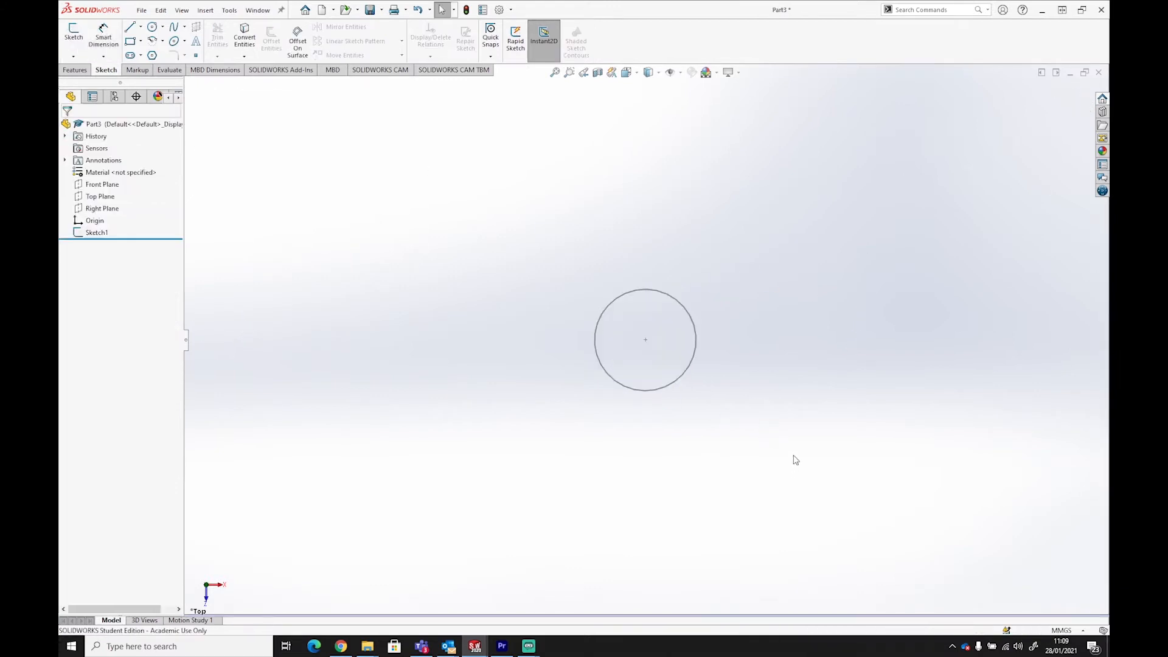
Step: Create a reference plane offset 100 mm above the Top Plane
middle_click_drag(795, 458, 793, 358)
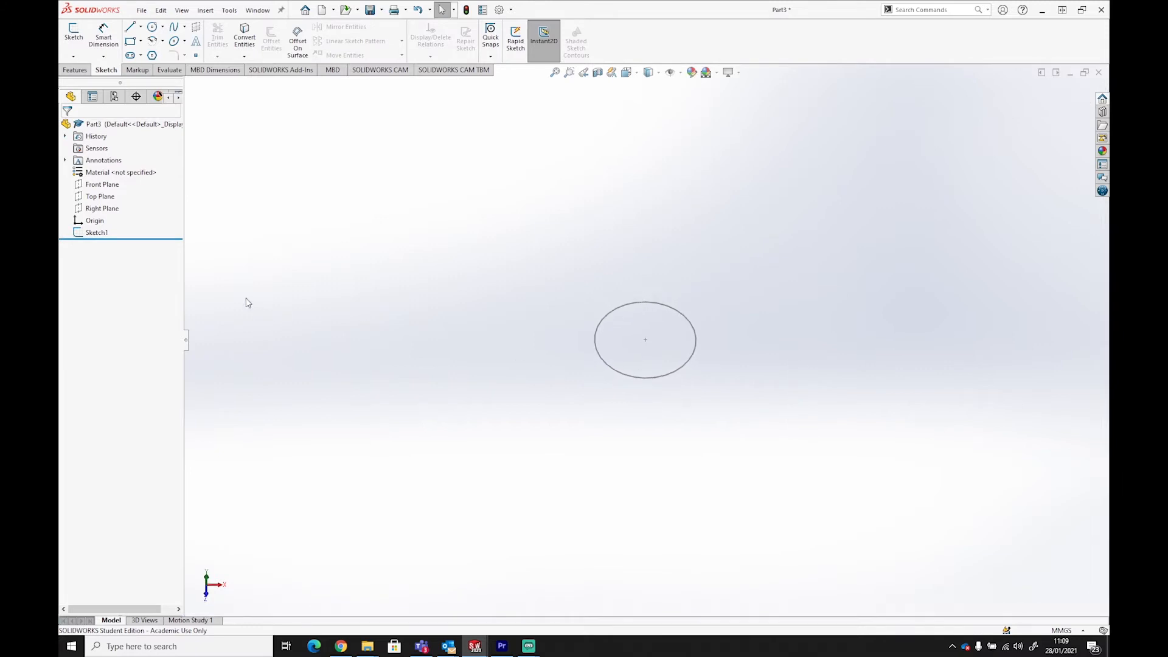
left_click(100, 197)
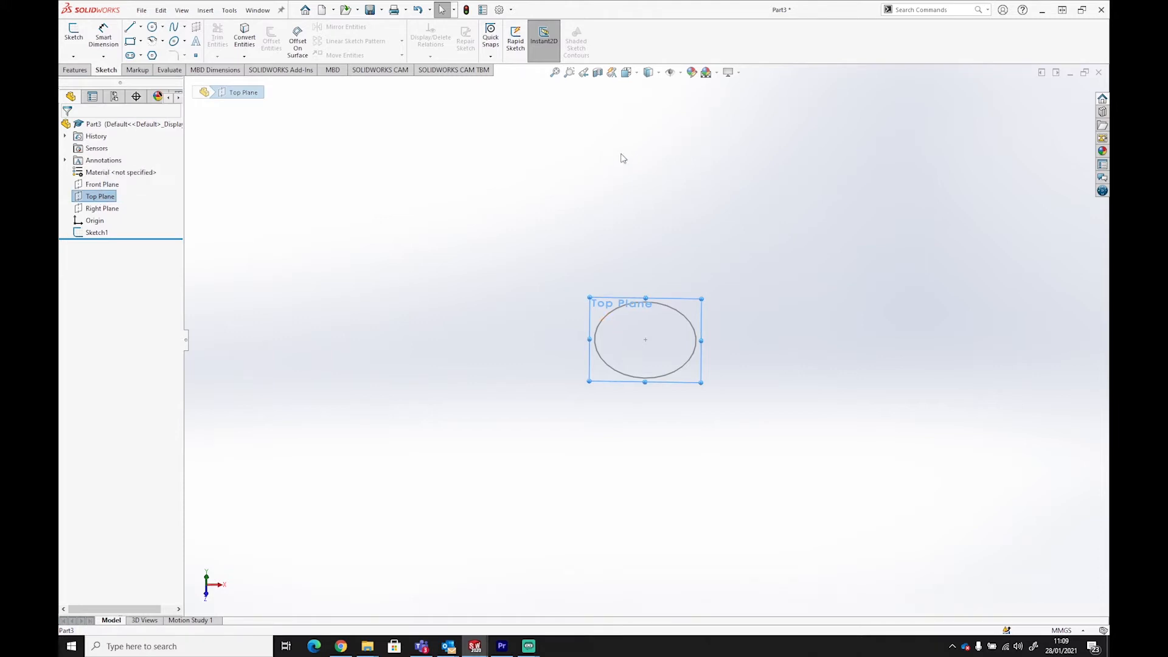
left_click(74, 70)
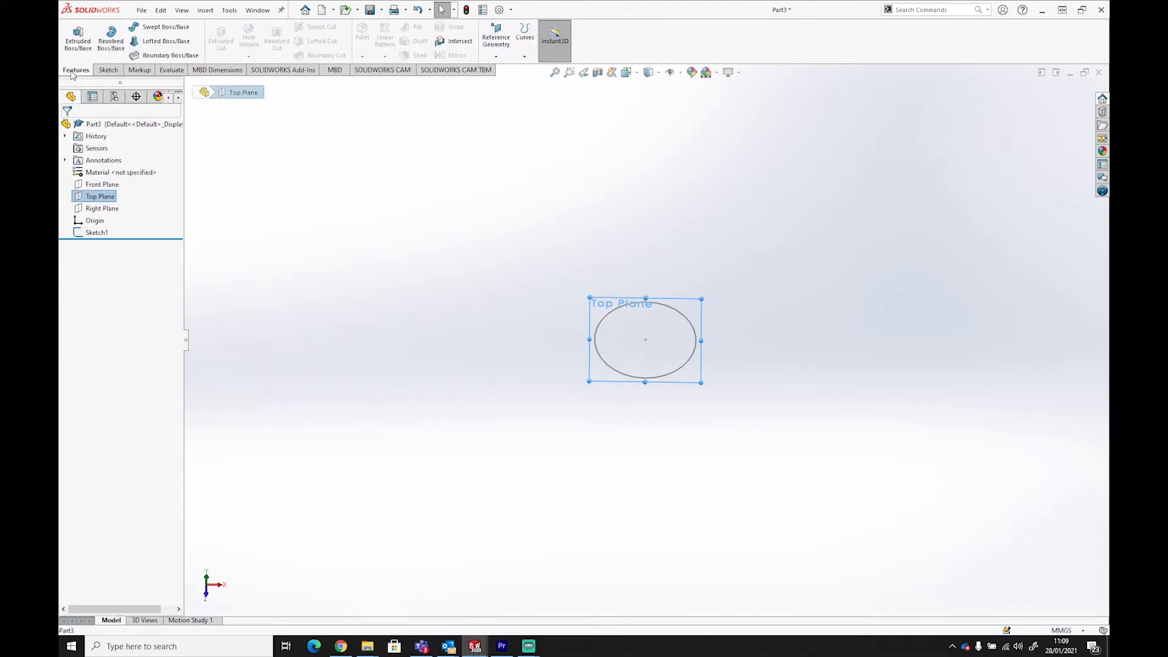
left_click(495, 57)
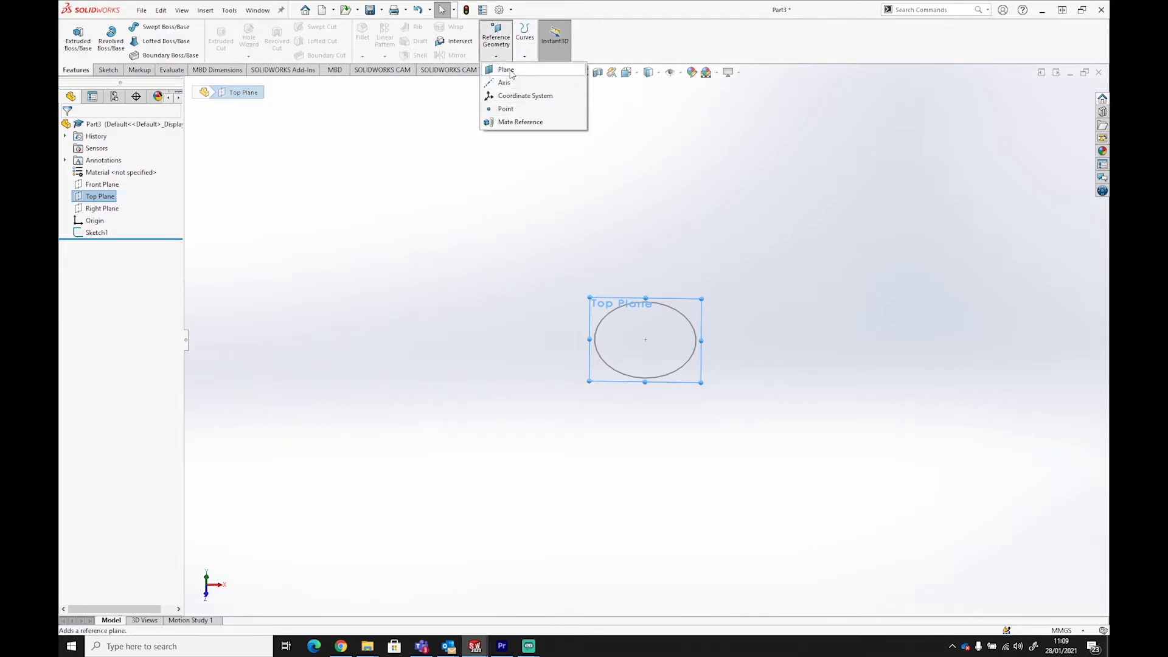
left_click(506, 69)
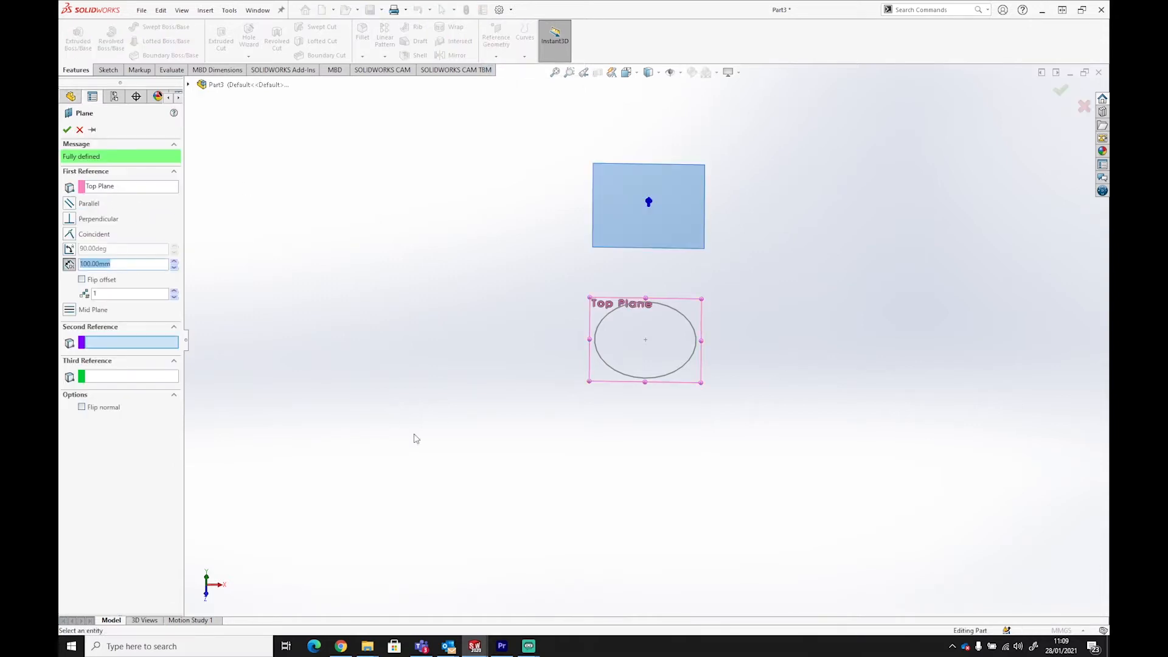
middle_click_drag(459, 465, 453, 398)
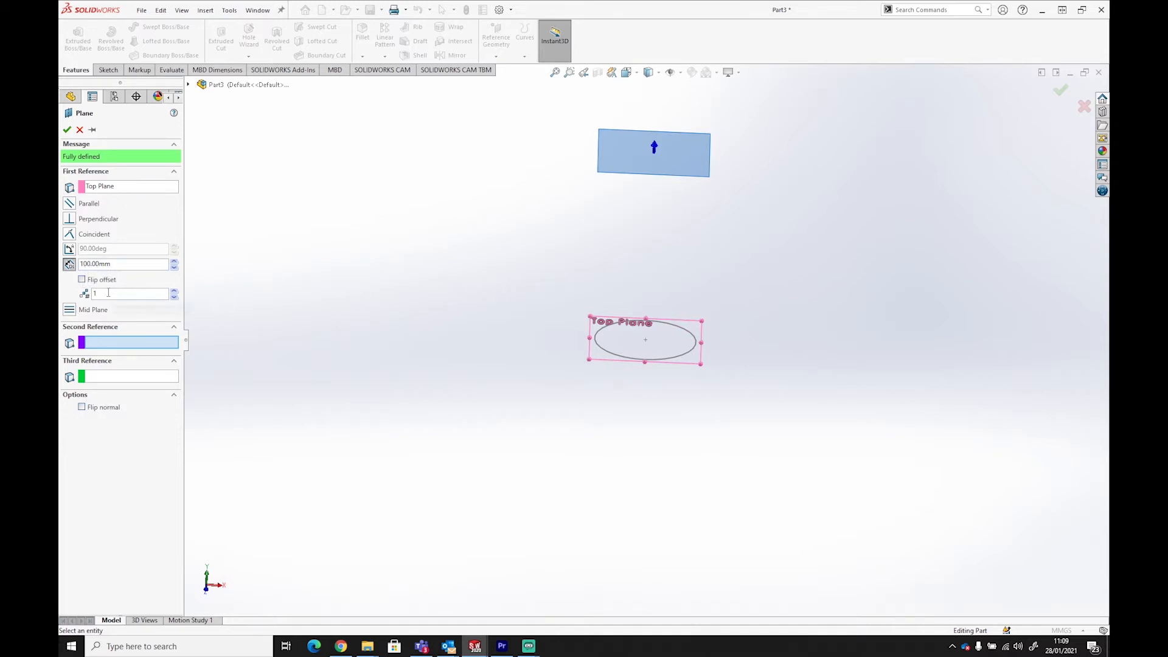
left_click(67, 129)
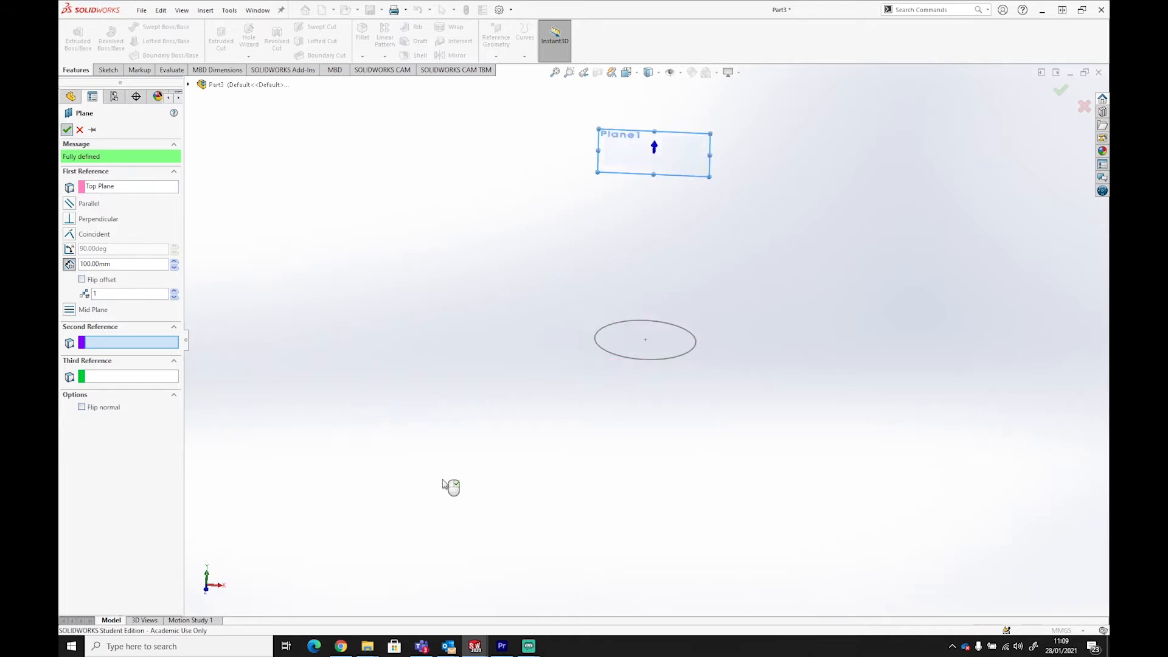
key("Escape")
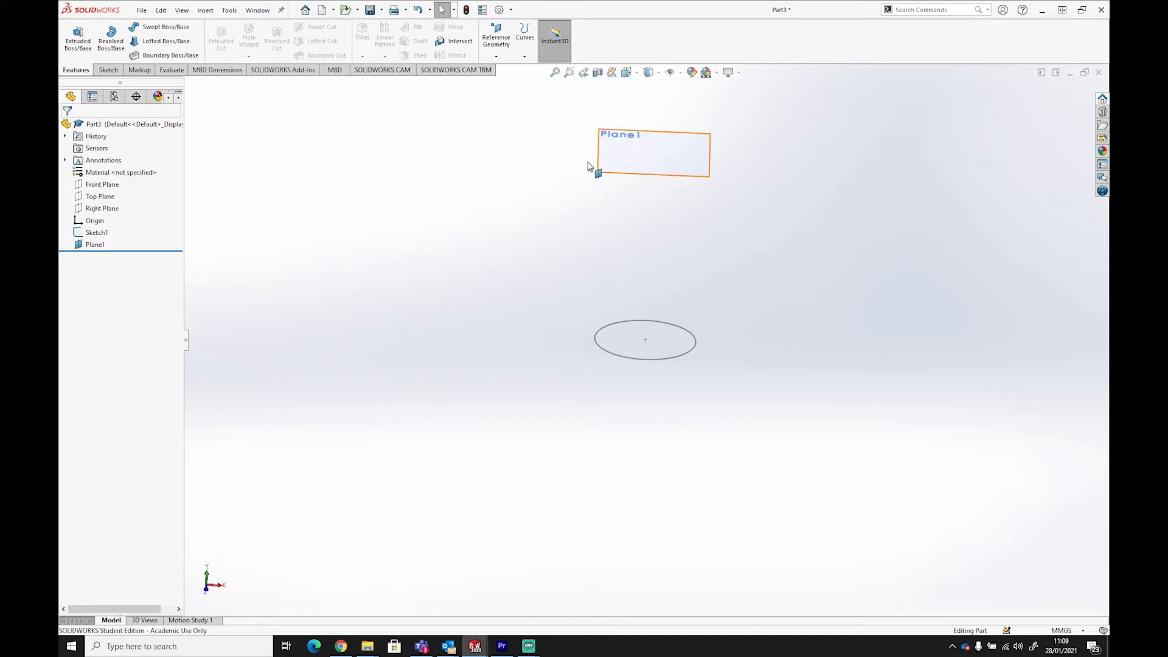
Step: Sketch a circle about 34 mm in diameter on the offset plane, centred on the origin
left_click(633, 150)
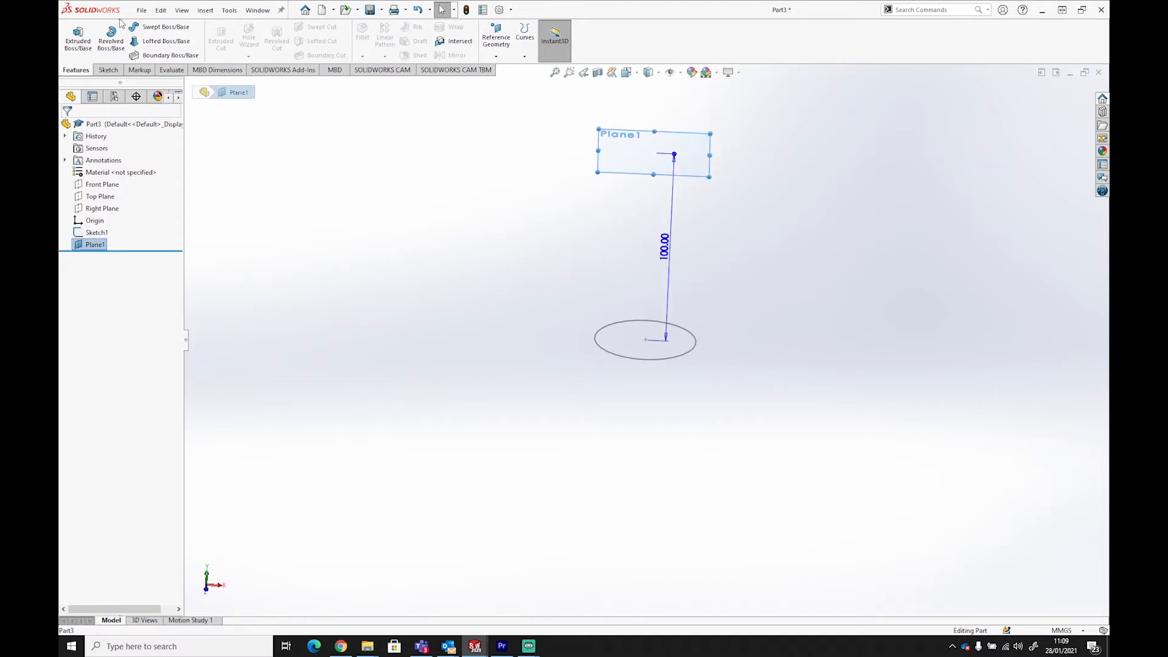
left_click(108, 69)
left_click(74, 35)
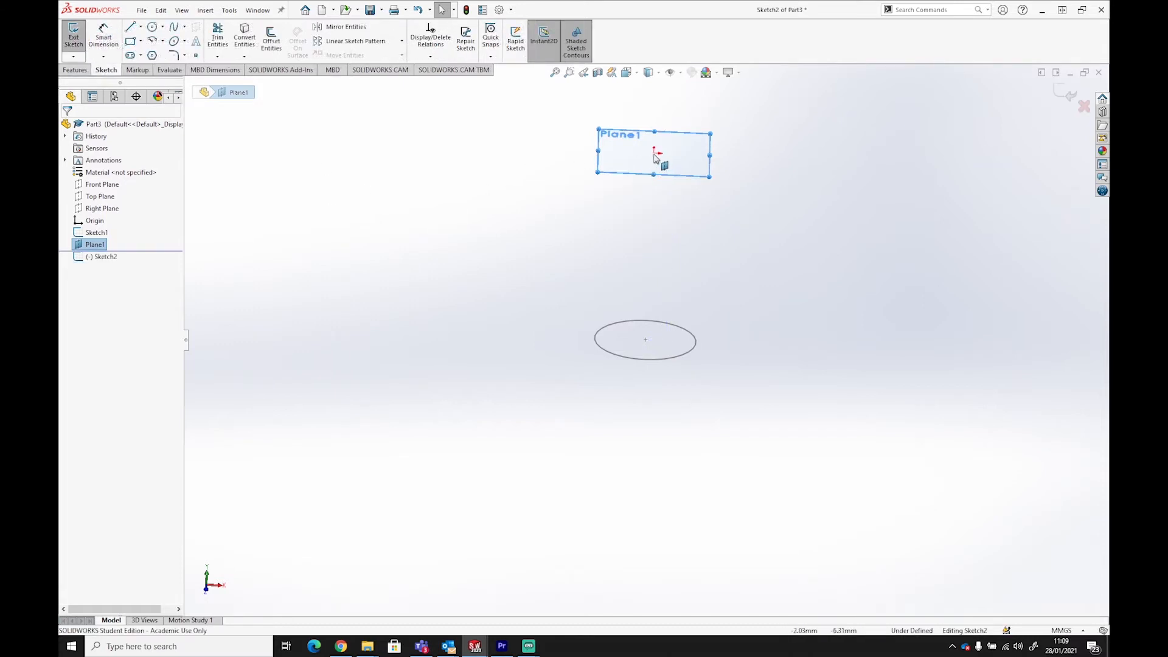
left_click(153, 27)
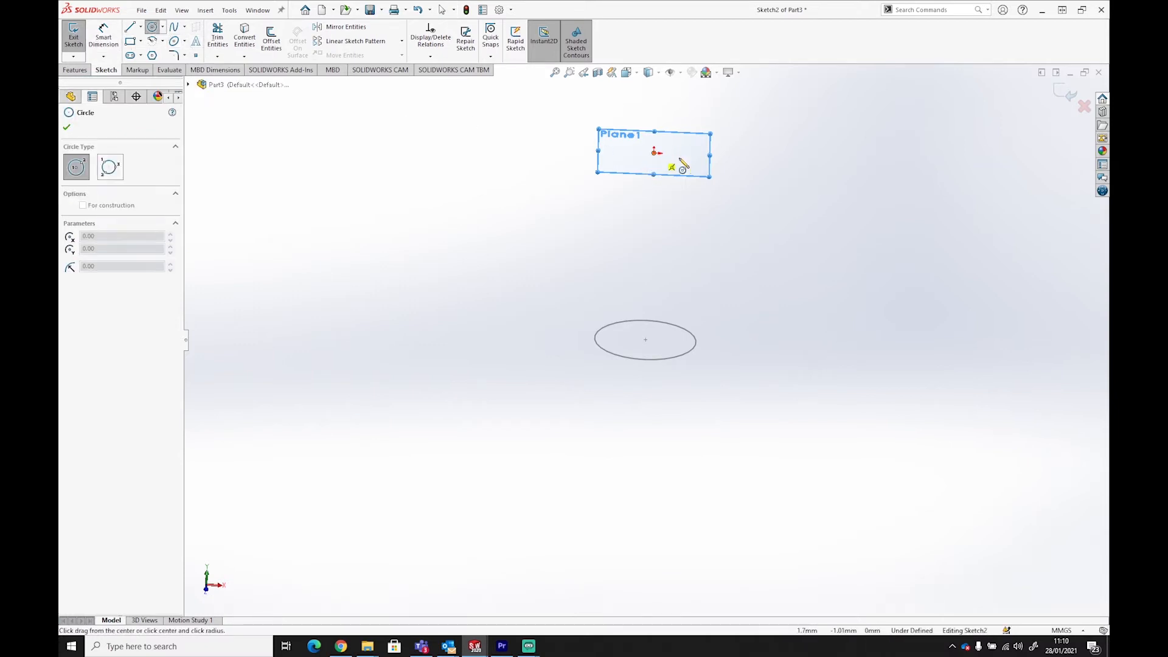
left_click(654, 152)
left_click(690, 161)
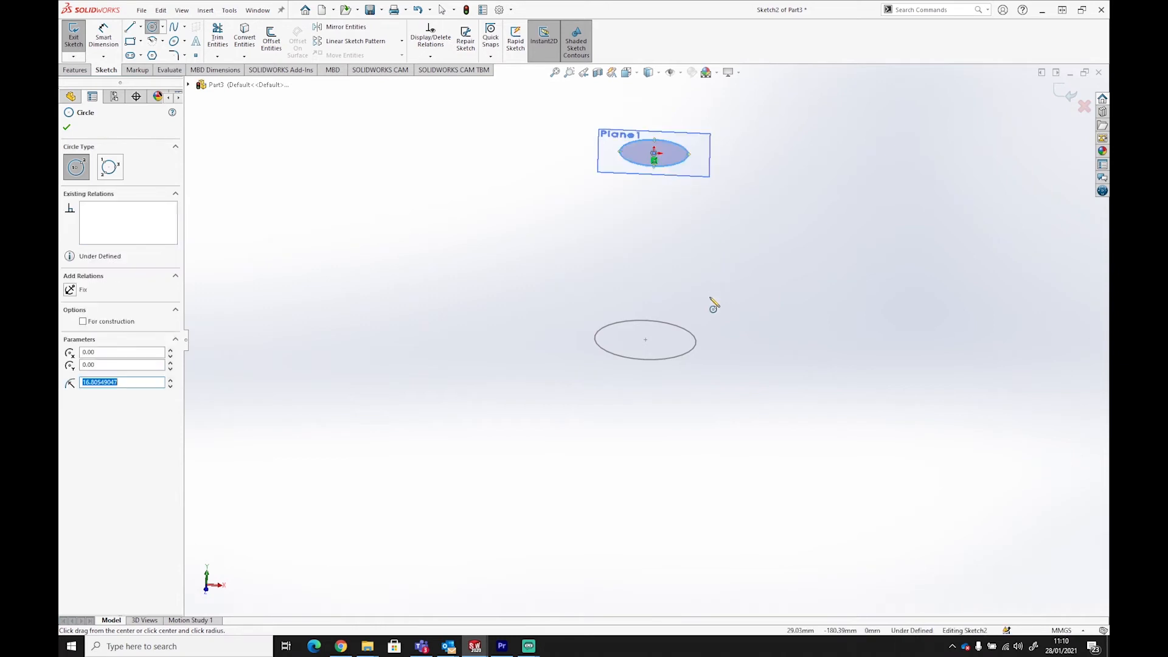
Step: Dimension the upper circle's diameter to 45 mm and finish the sketch
middle_click_drag(719, 300, 718, 347)
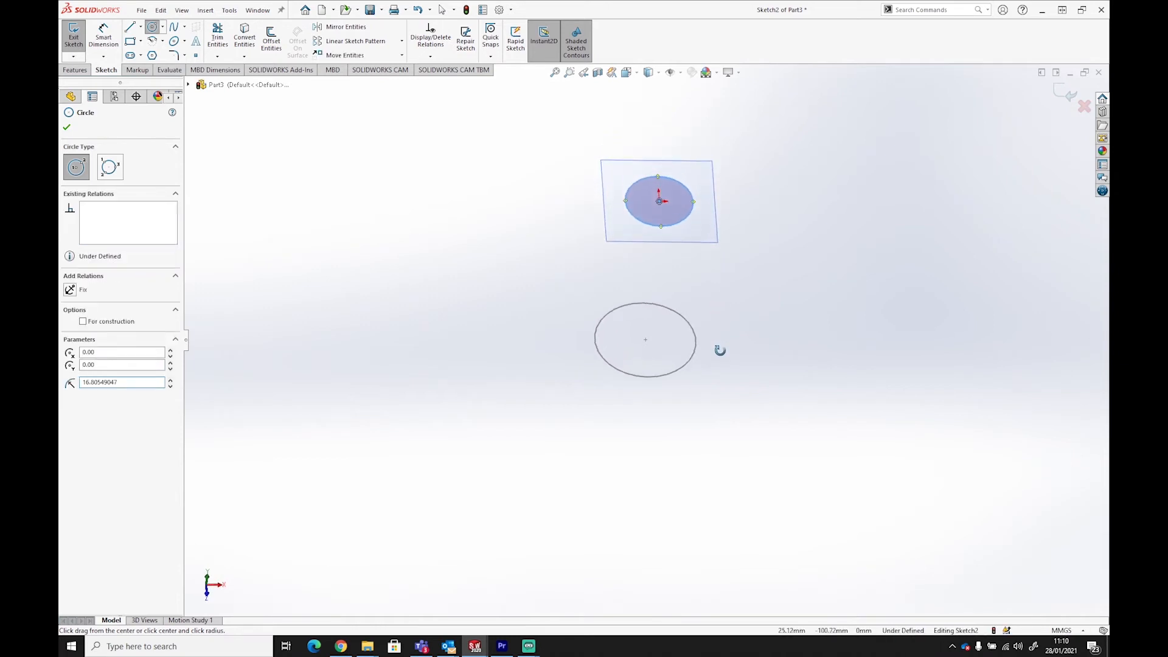
left_click(96, 42)
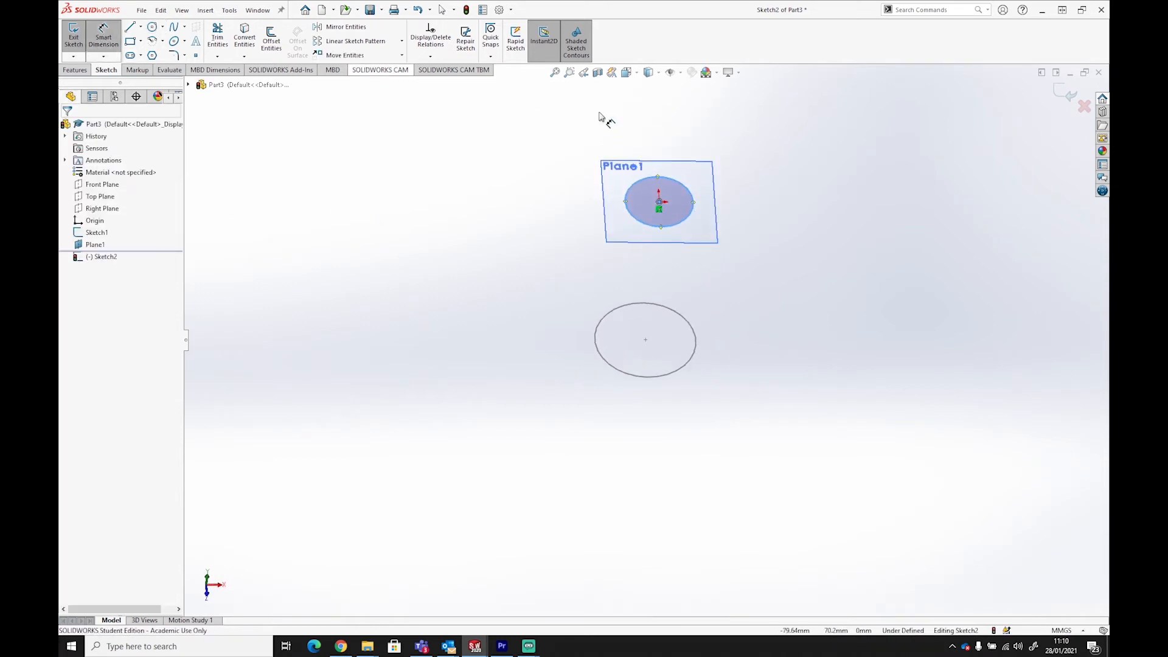
left_click(718, 166)
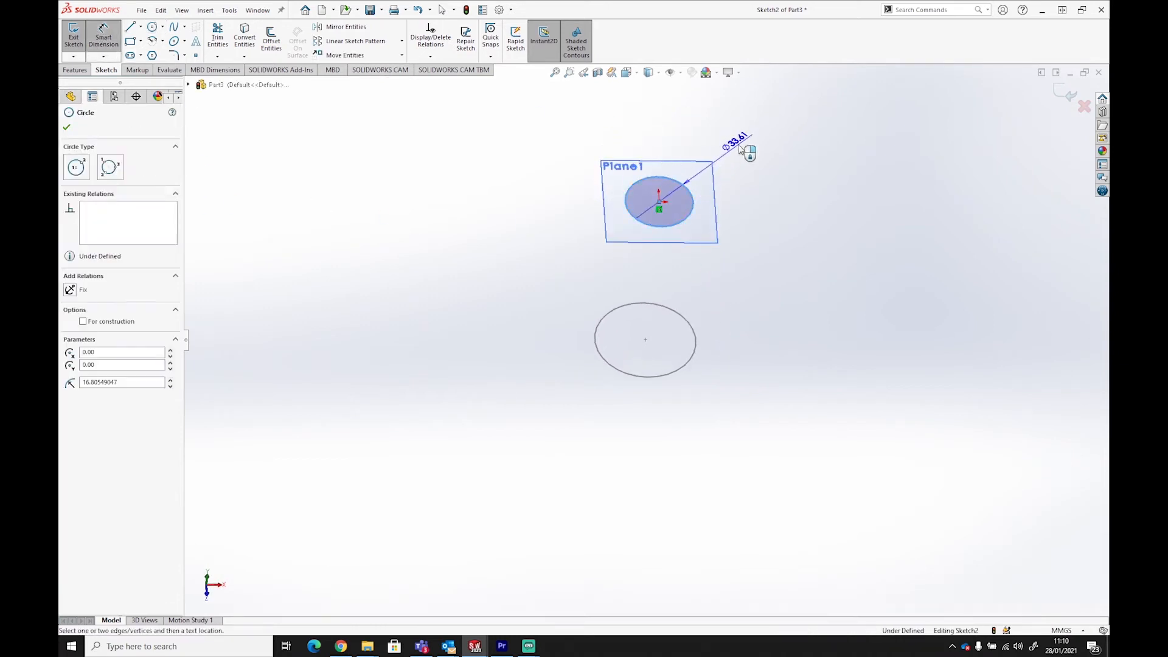
left_click(698, 174)
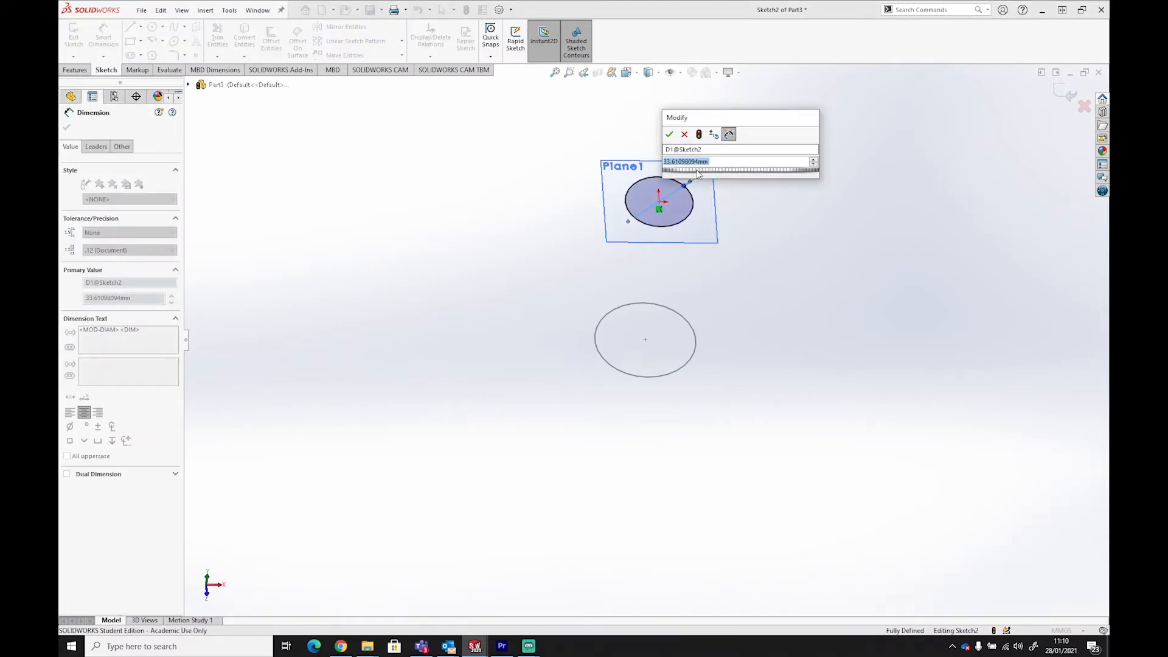
type("45")
key("Return")
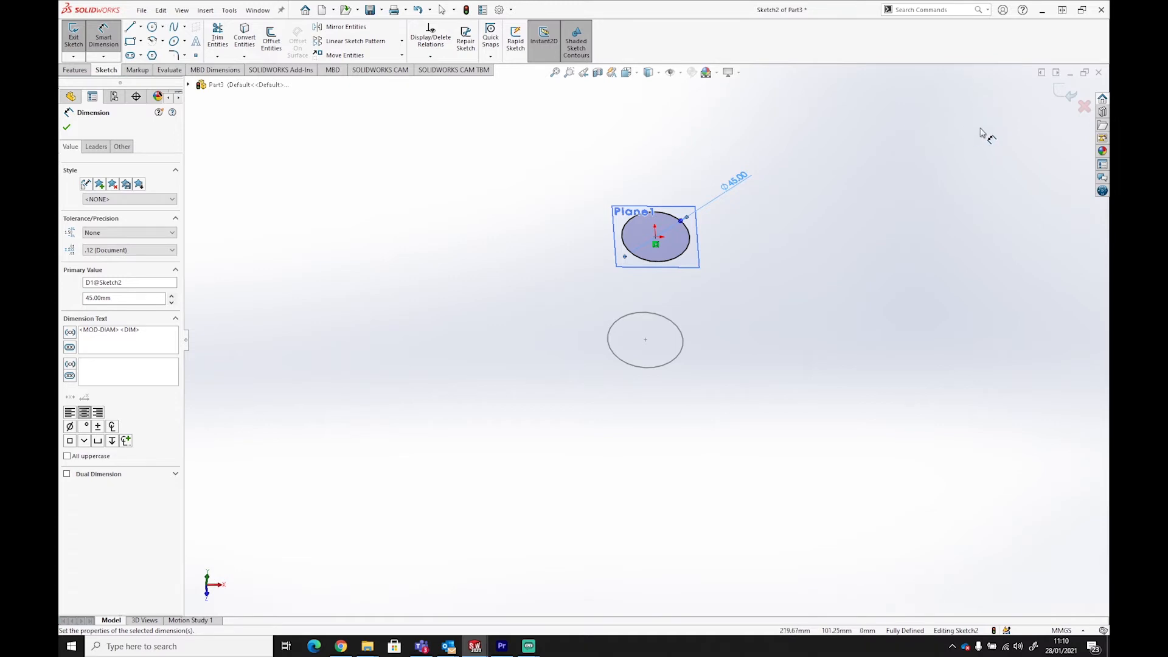
left_click(1060, 101)
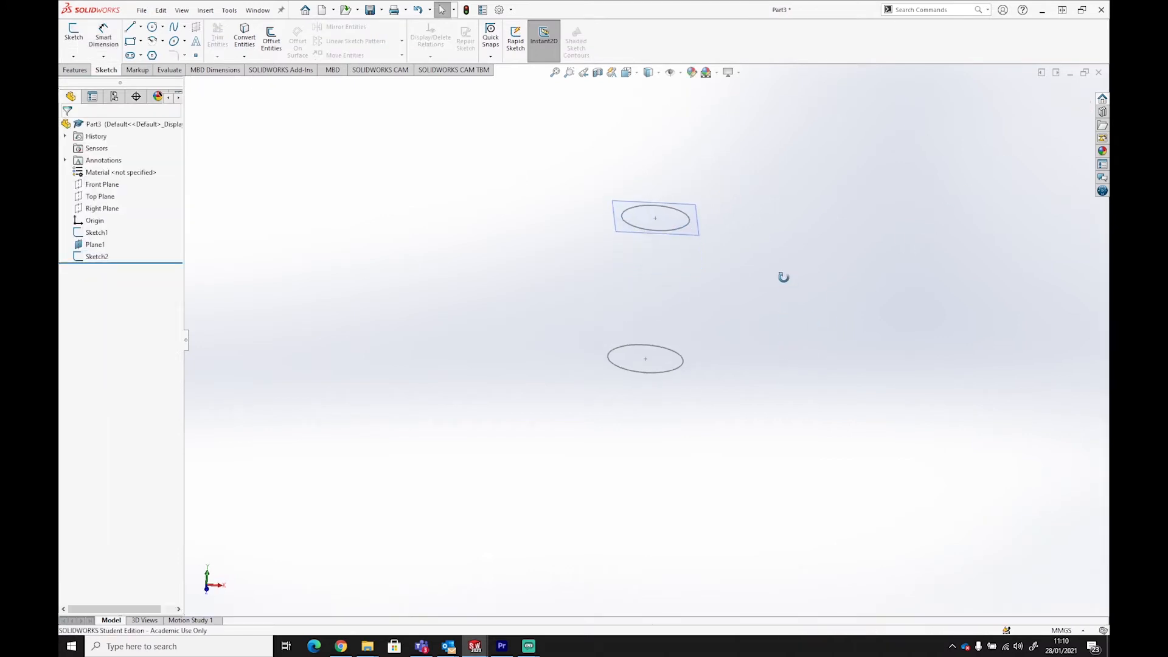
left_click(75, 71)
left_click(163, 41)
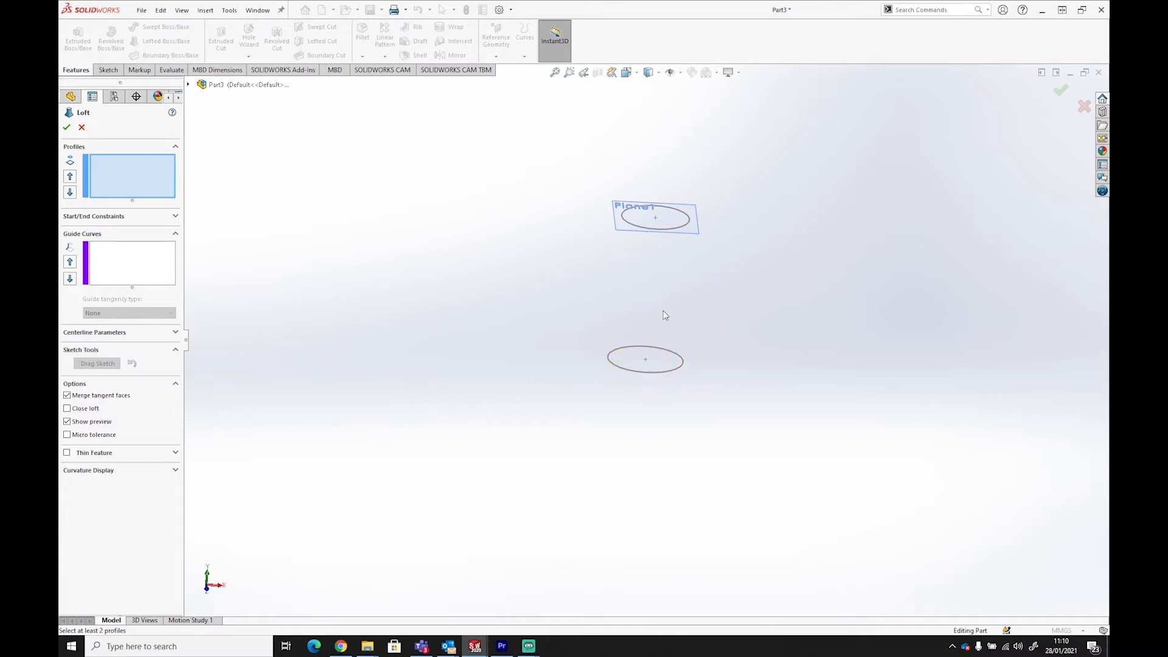
left_click(675, 372)
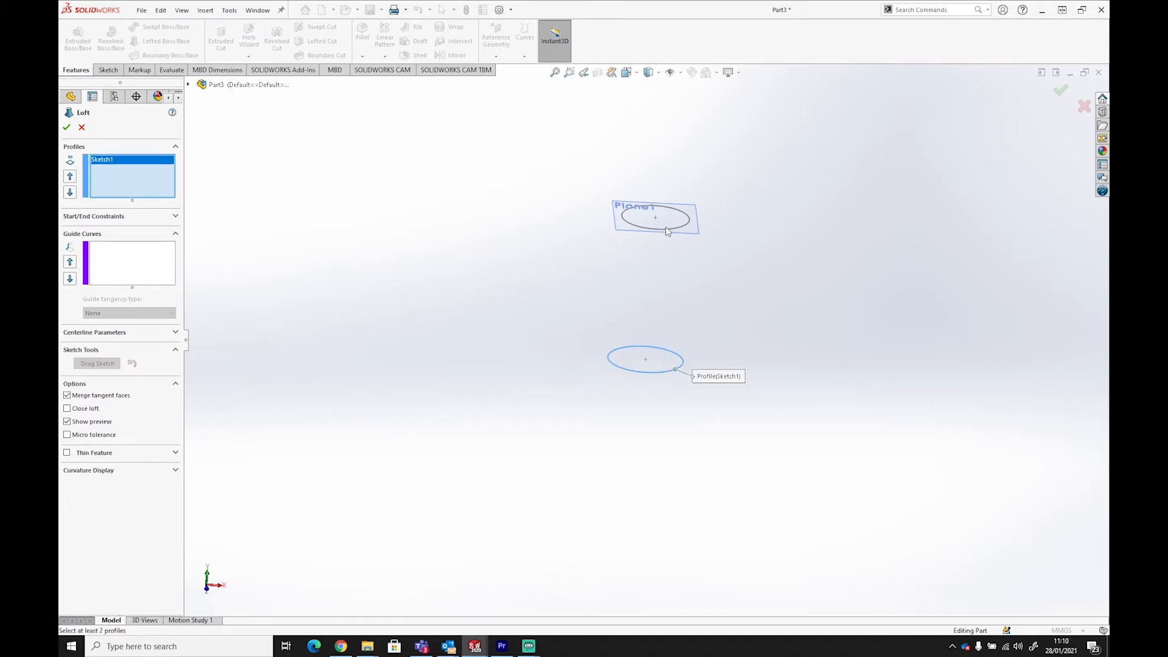
left_click(665, 229)
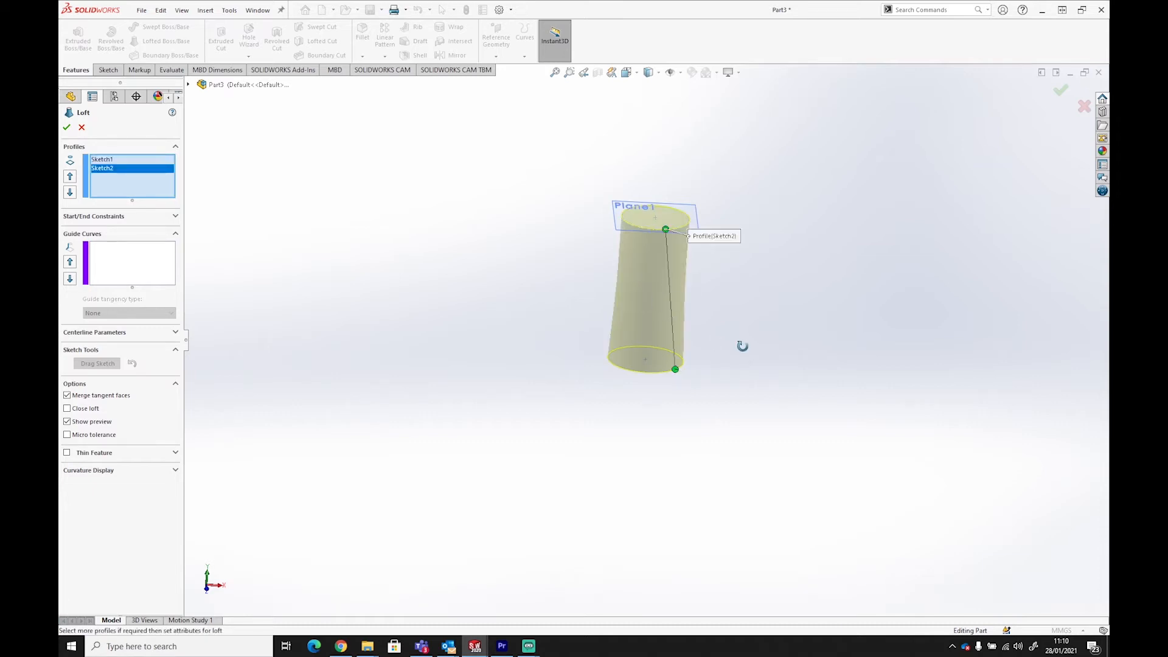
mouse_move(742, 346)
middle_mouse_down()
mouse_move(722, 310)
mouse_move(764, 305)
mouse_move(782, 321)
mouse_move(740, 357)
mouse_move(746, 548)
mouse_move(738, 282)
mouse_move(760, 395)
middle_mouse_up()
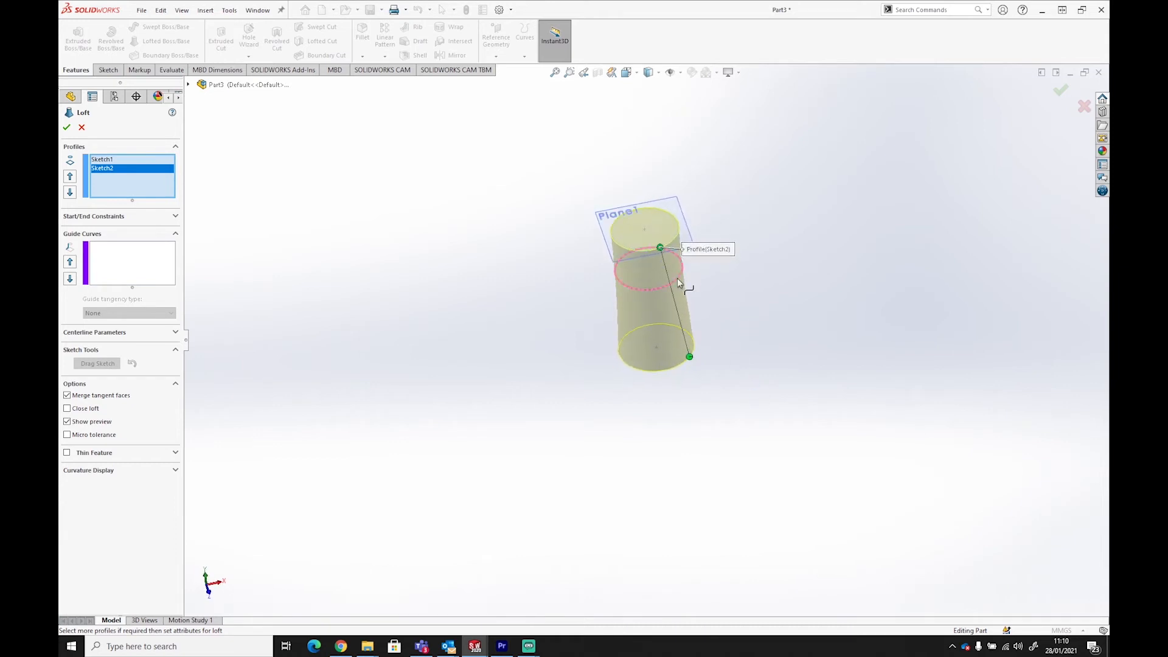
scroll(684, 298, "down", 3)
scroll(697, 314, "down", 2)
scroll(717, 332, "up", 1)
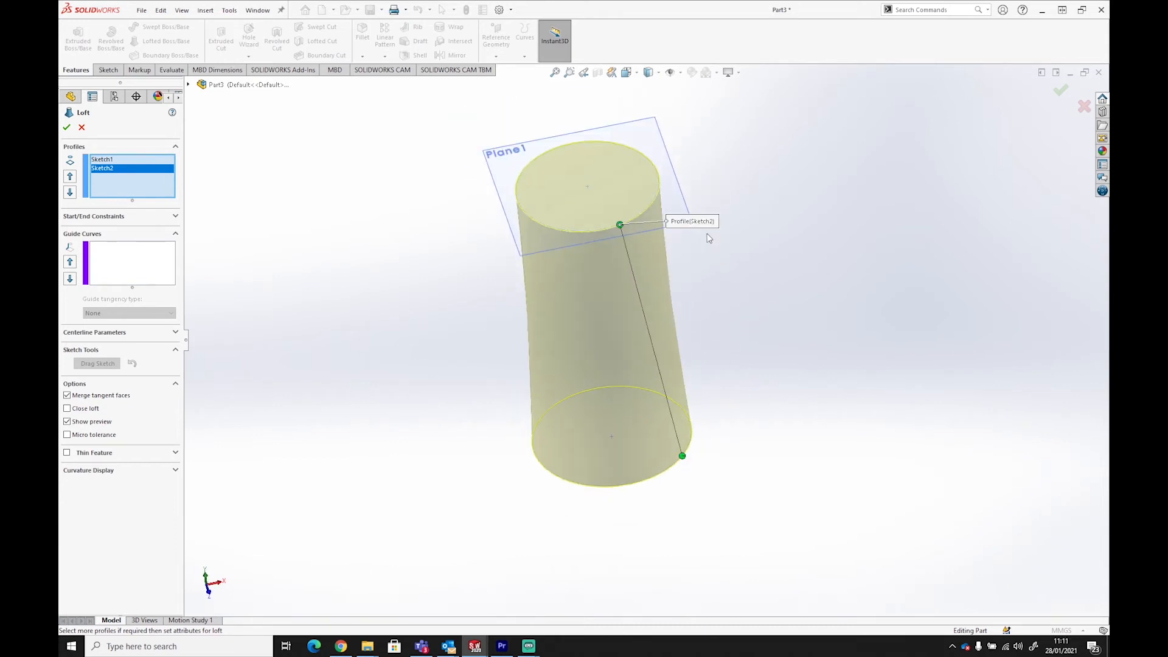
middle_click_drag(708, 237, 704, 203)
scroll(519, 125, "down", 2)
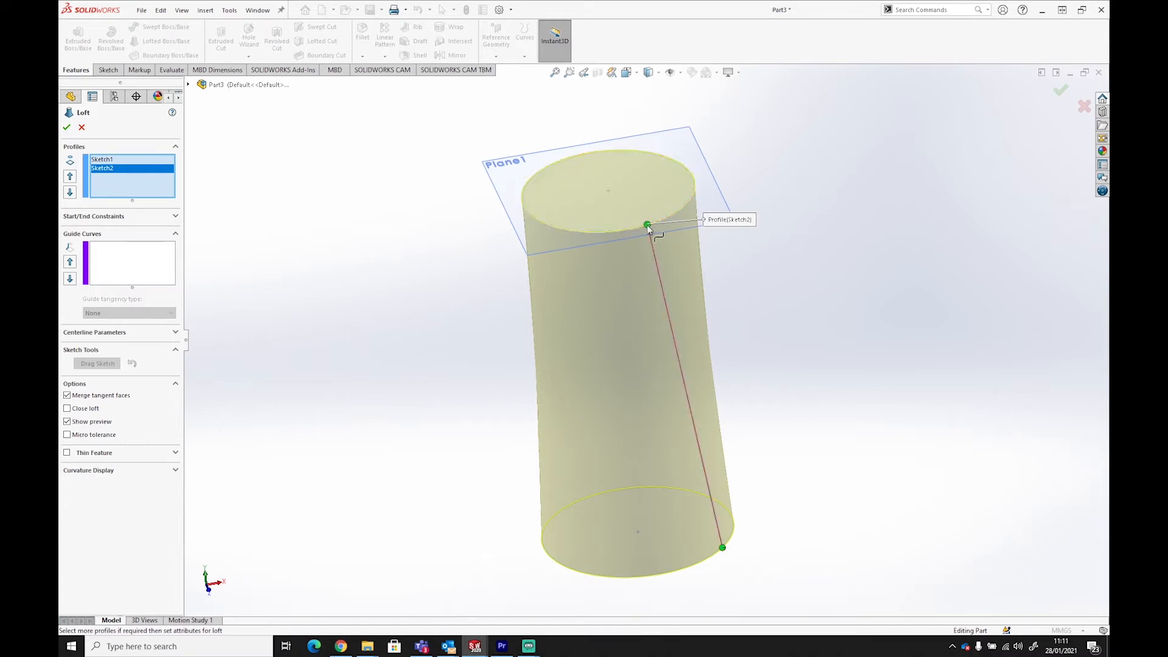
left_click_drag(648, 227, 522, 231)
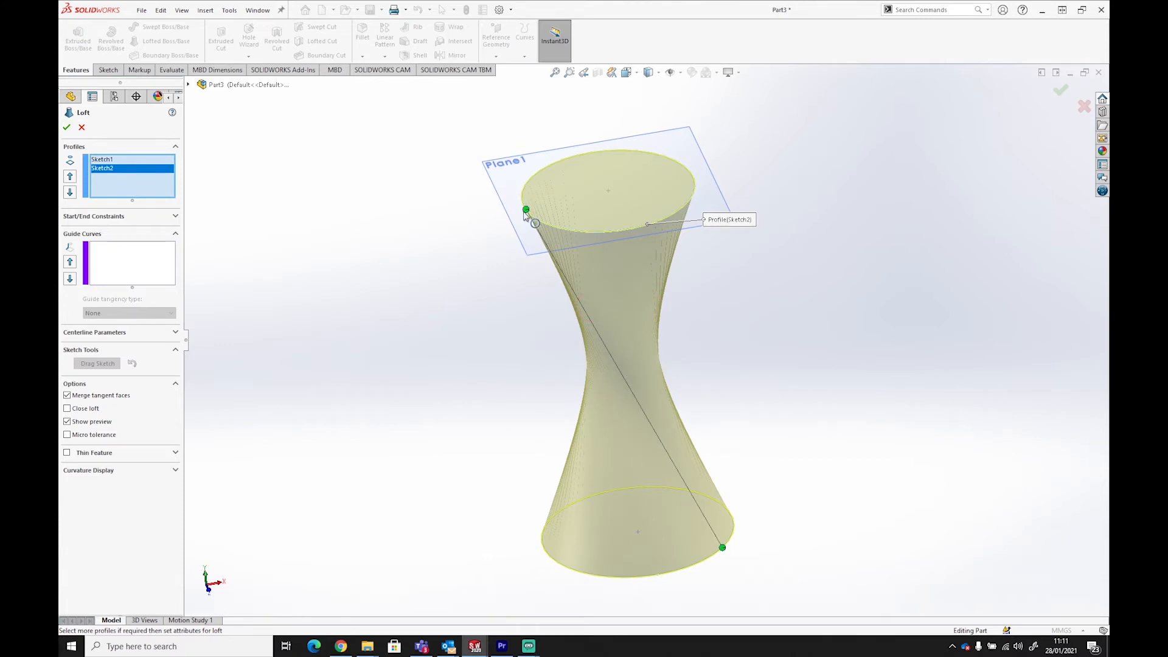
left_click_drag(523, 199, 673, 214)
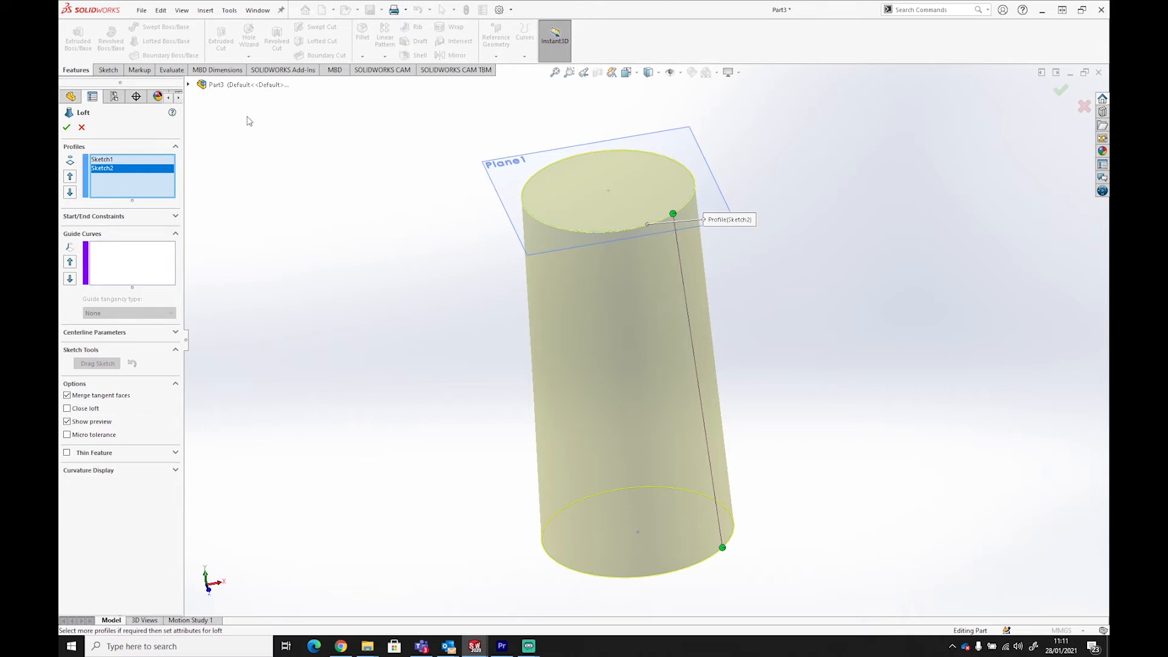
left_click(82, 127)
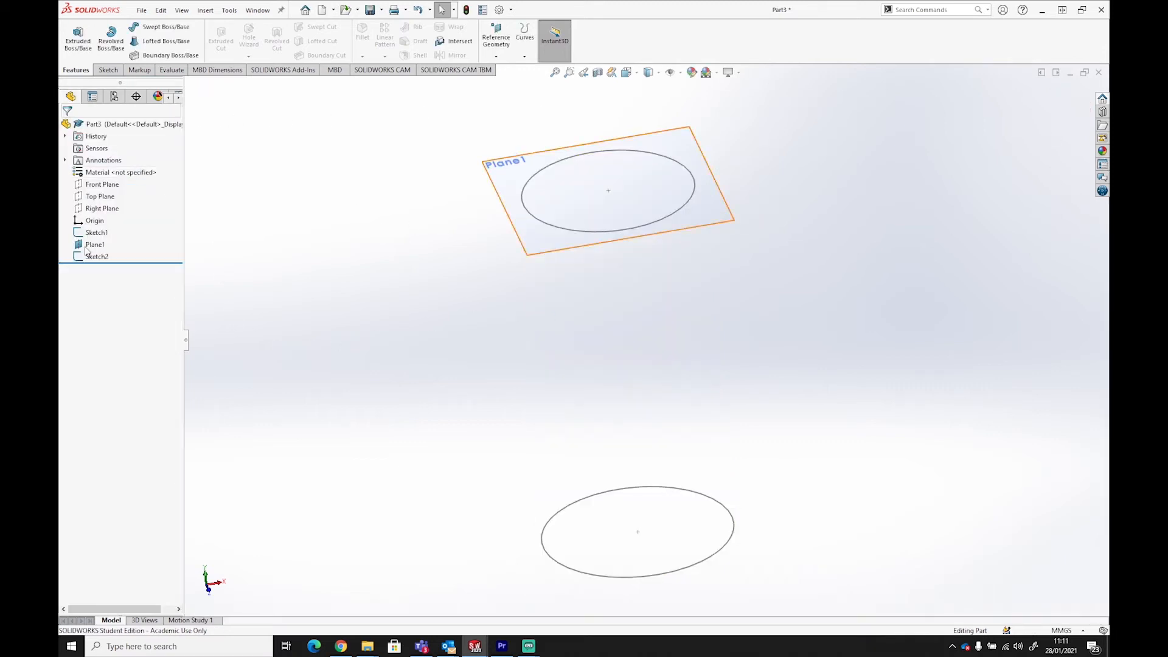
Step: Orient the view normal to the Front Plane and start a new sketch on it
left_click(109, 185)
left_click(112, 188)
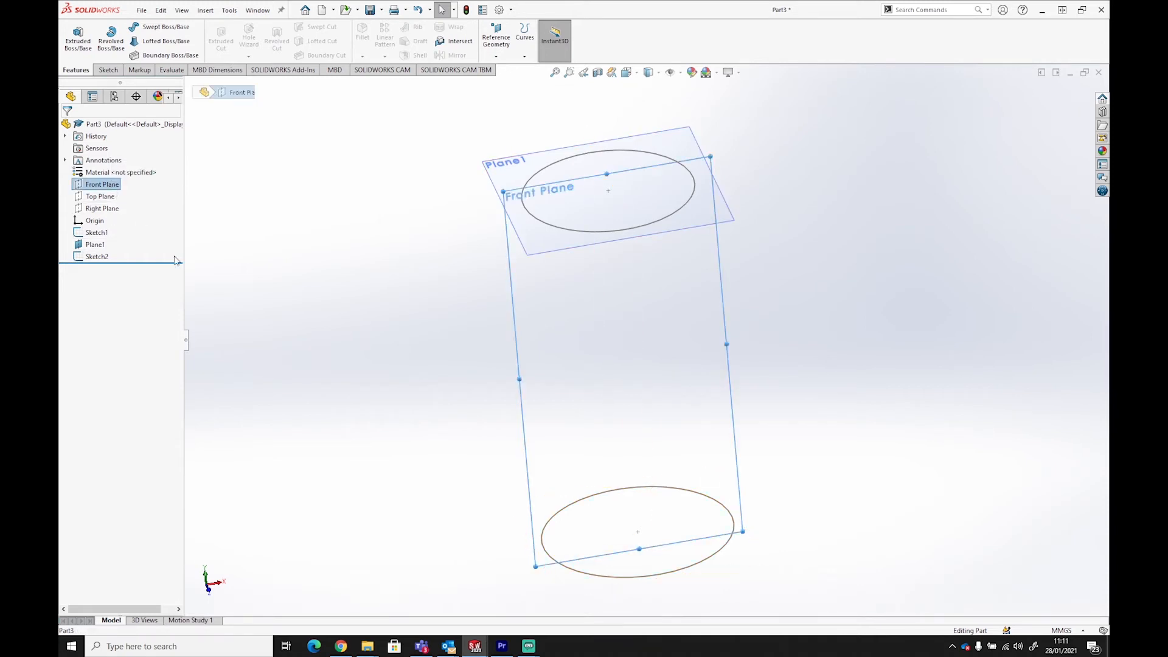
right_click(106, 191)
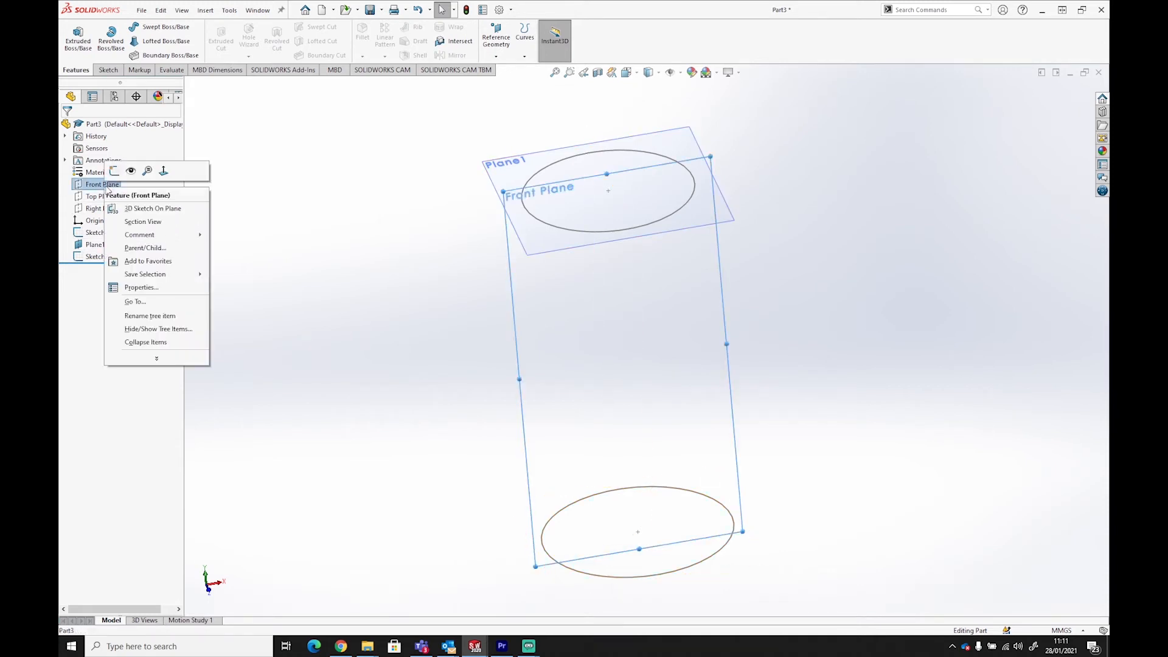
left_click(163, 177)
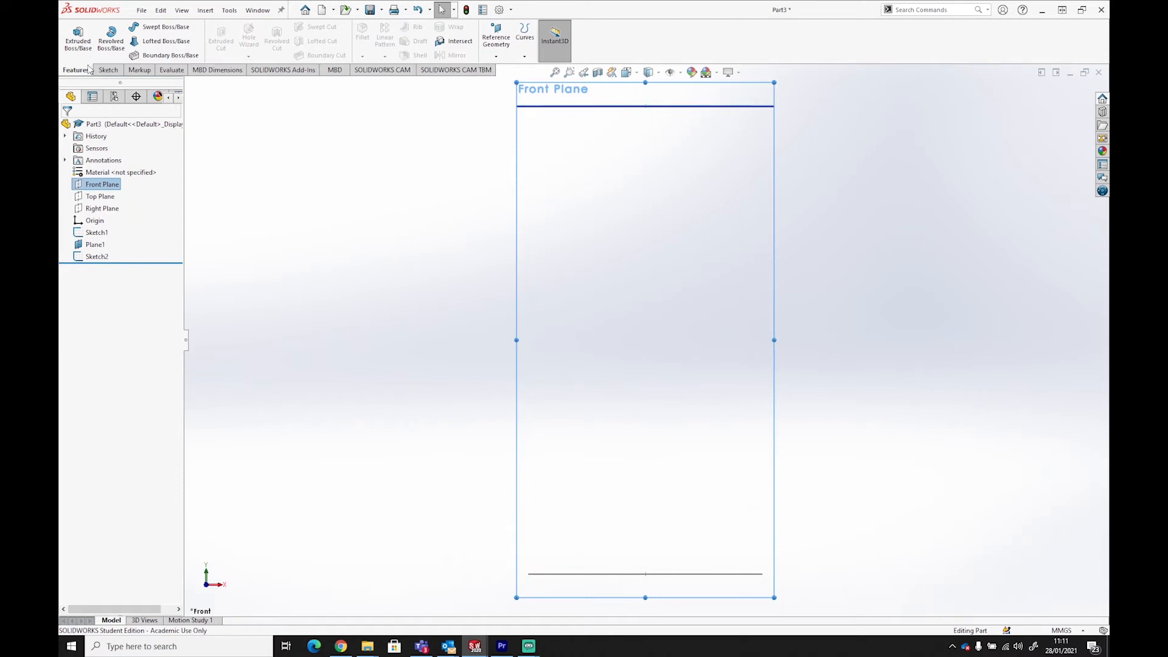
left_click(108, 70)
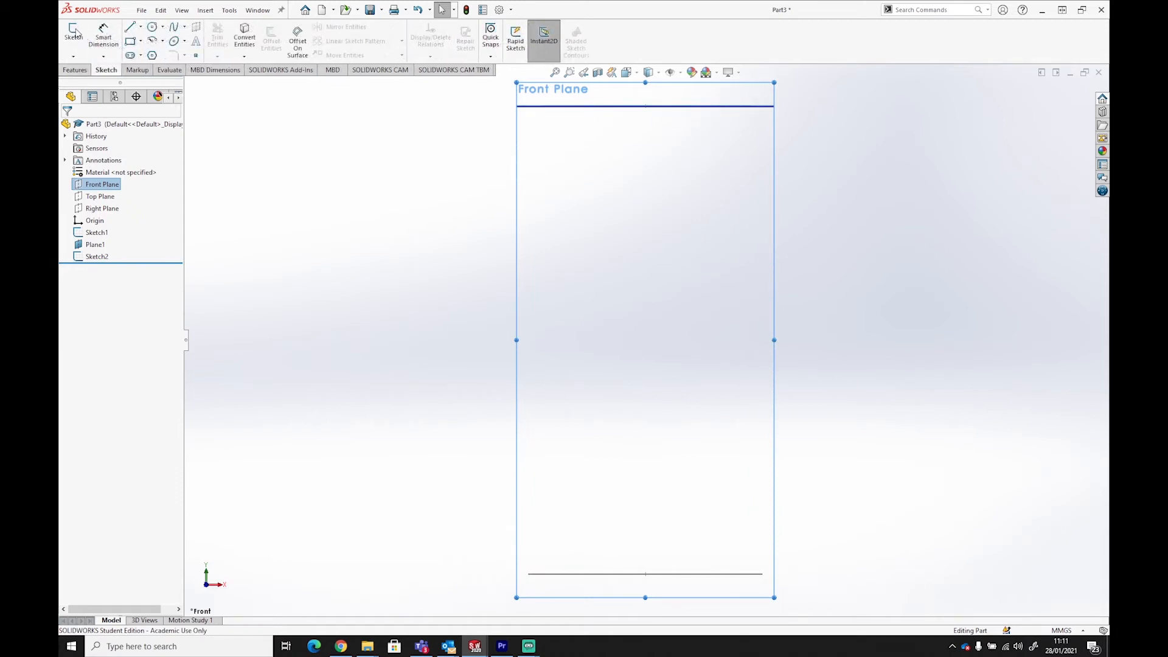
left_click(73, 33)
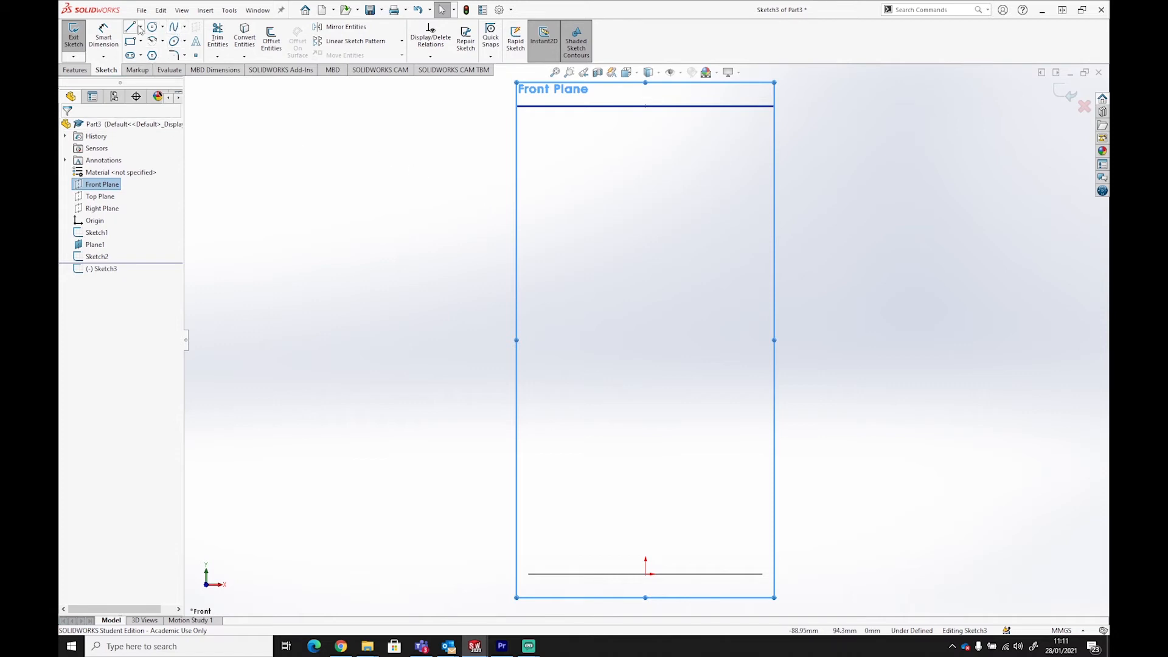
Step: Draw a five-point spline from the upper circle's left edge to the base circle's left edge, narrowing near the neck and bulging outward below, and finish the sketch
left_click(174, 27)
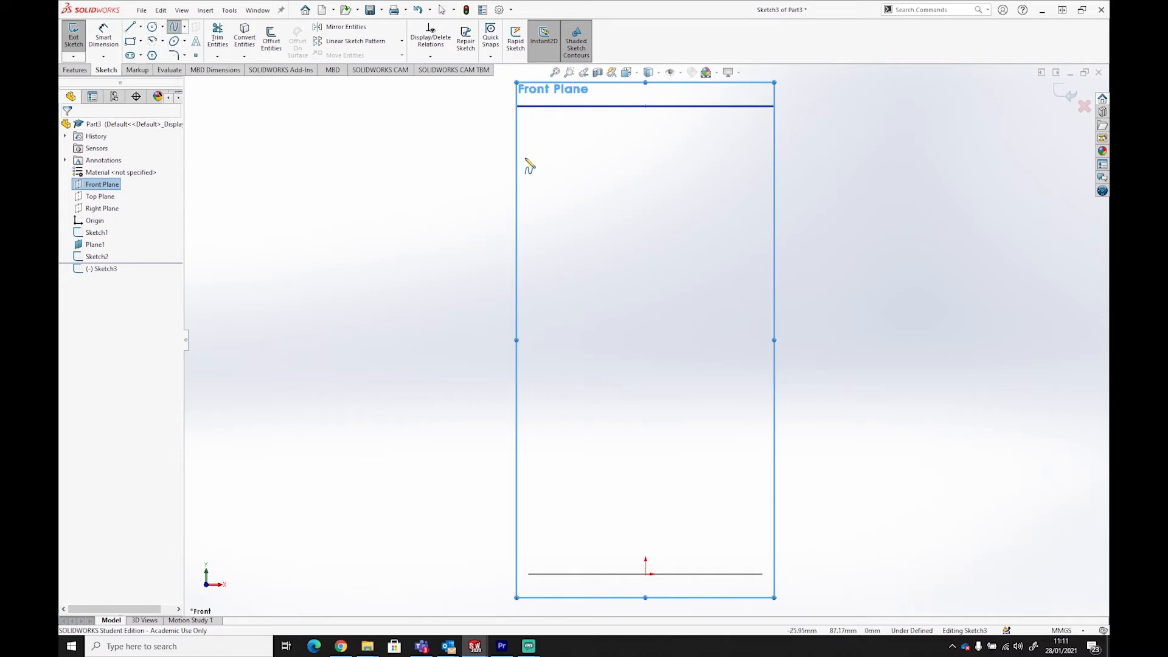
scroll(573, 230, "up", 2)
middle_click_drag(582, 233, 582, 243)
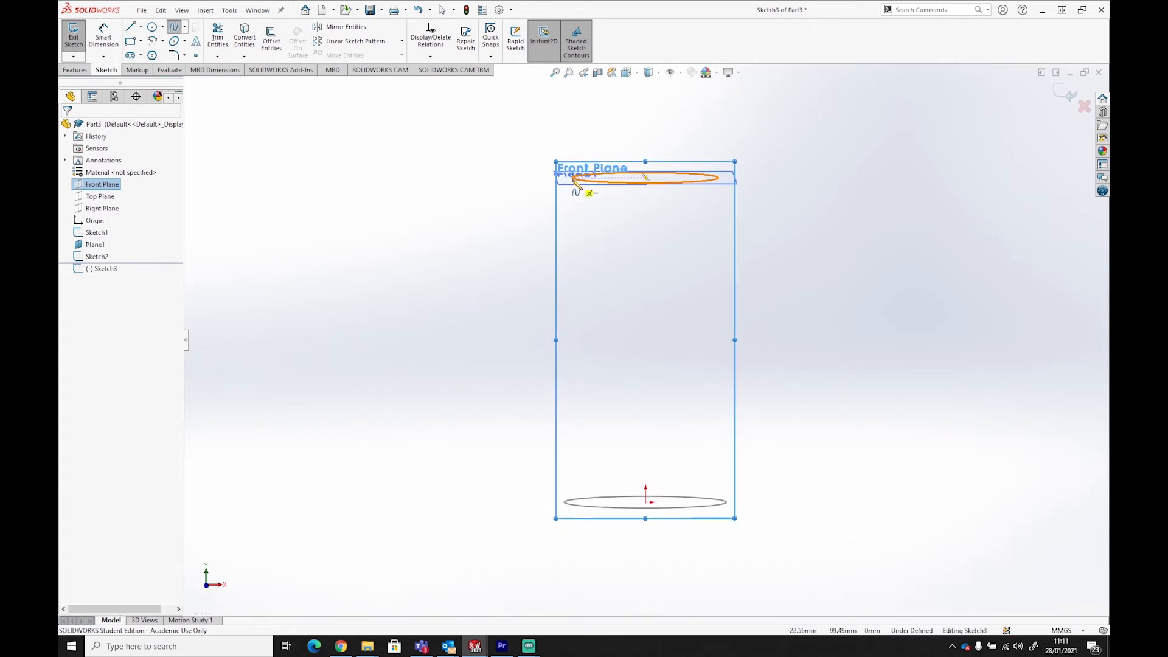
left_click(571, 178)
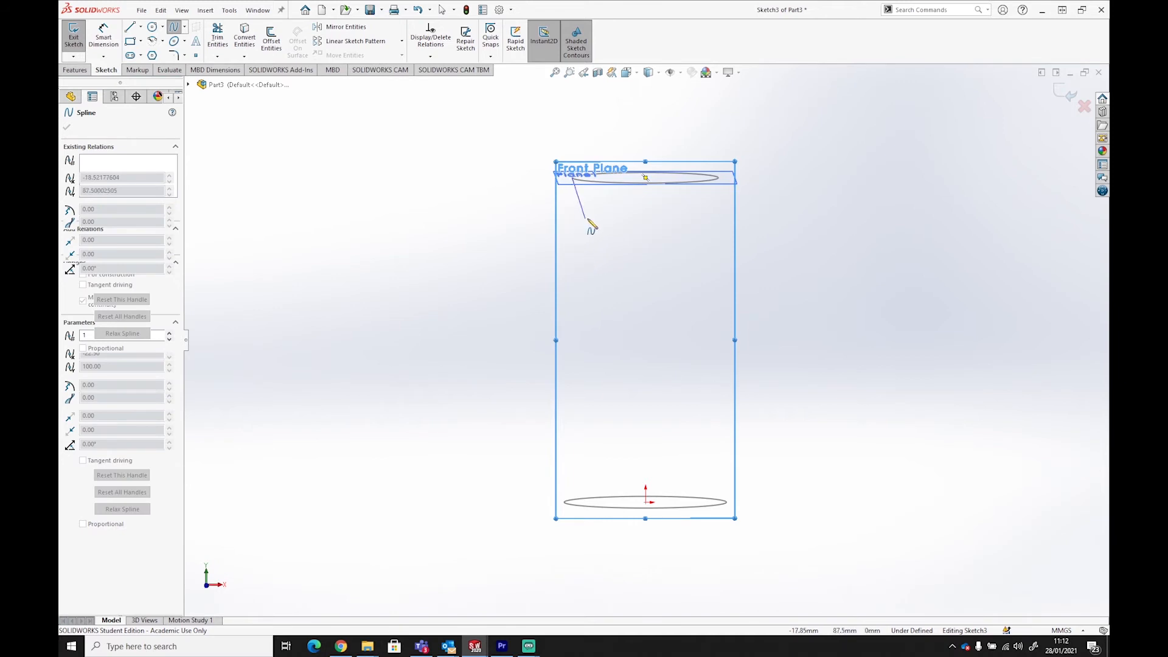
left_click(587, 218)
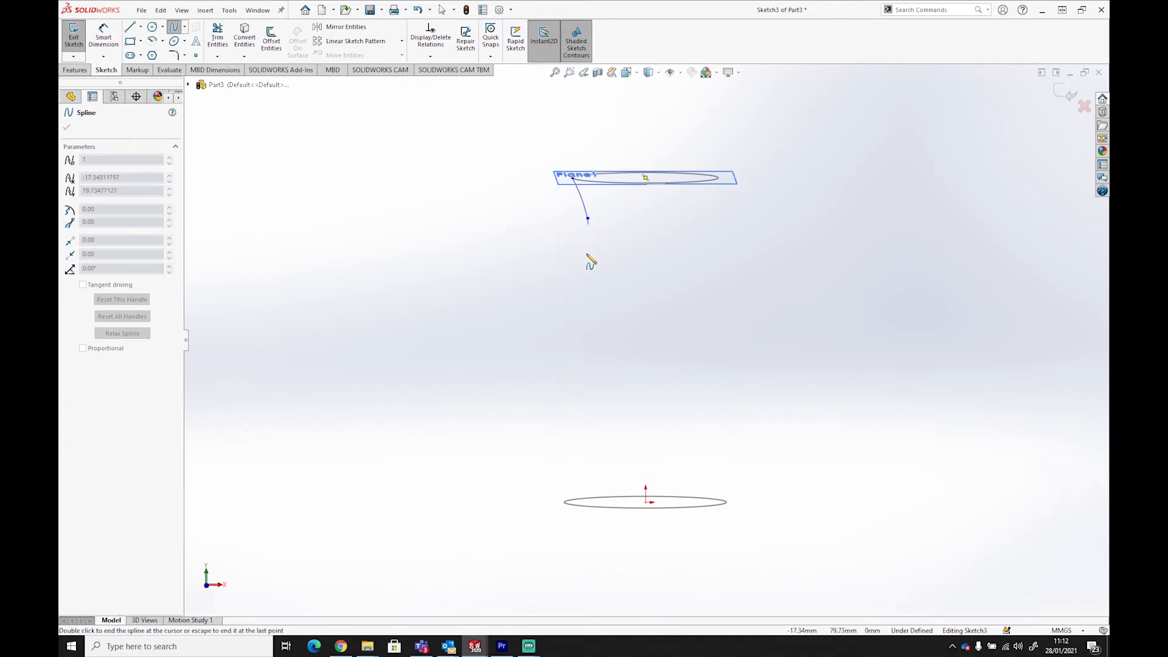
left_click(558, 354)
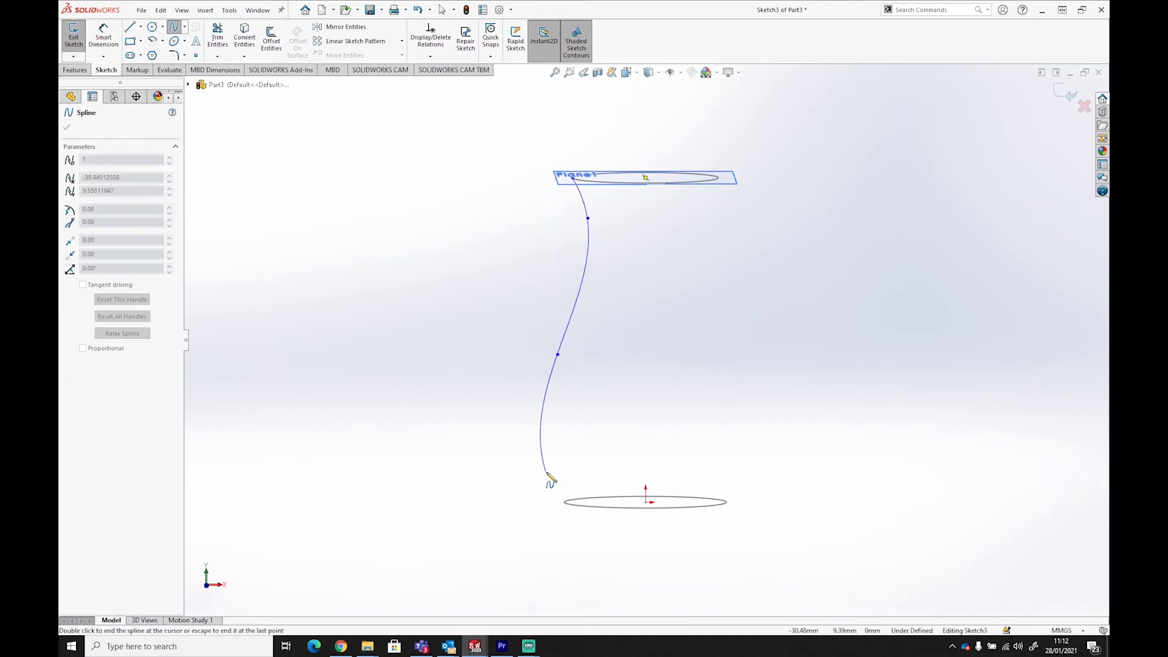
left_click(544, 423)
double_click(571, 504)
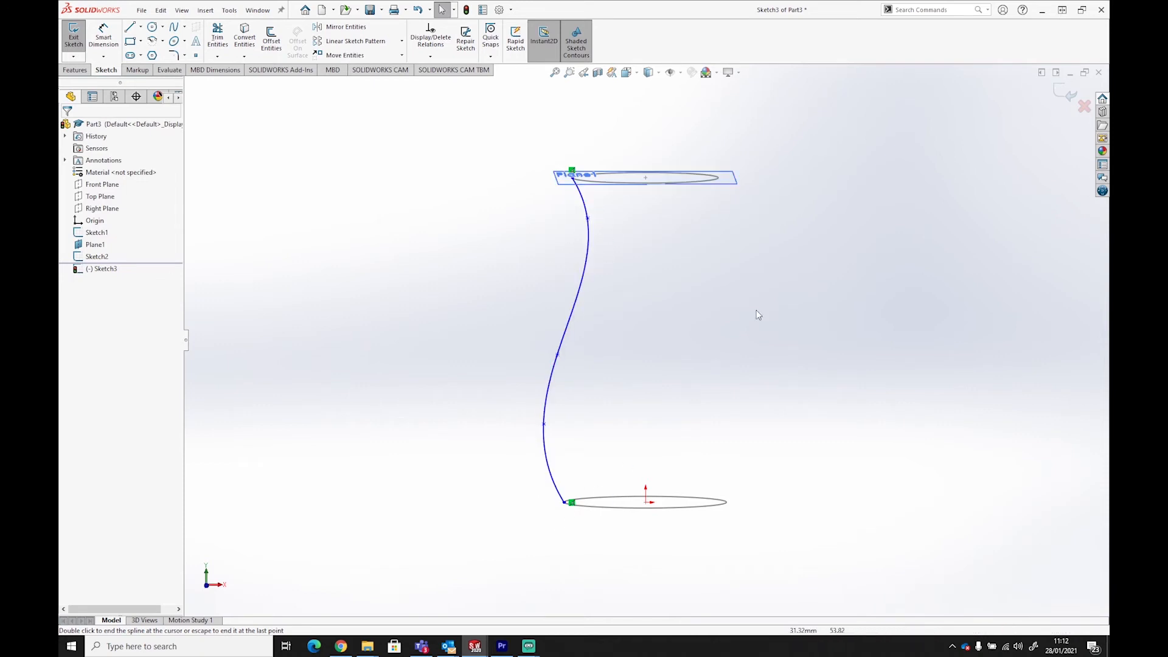
middle_click_drag(764, 297, 762, 281)
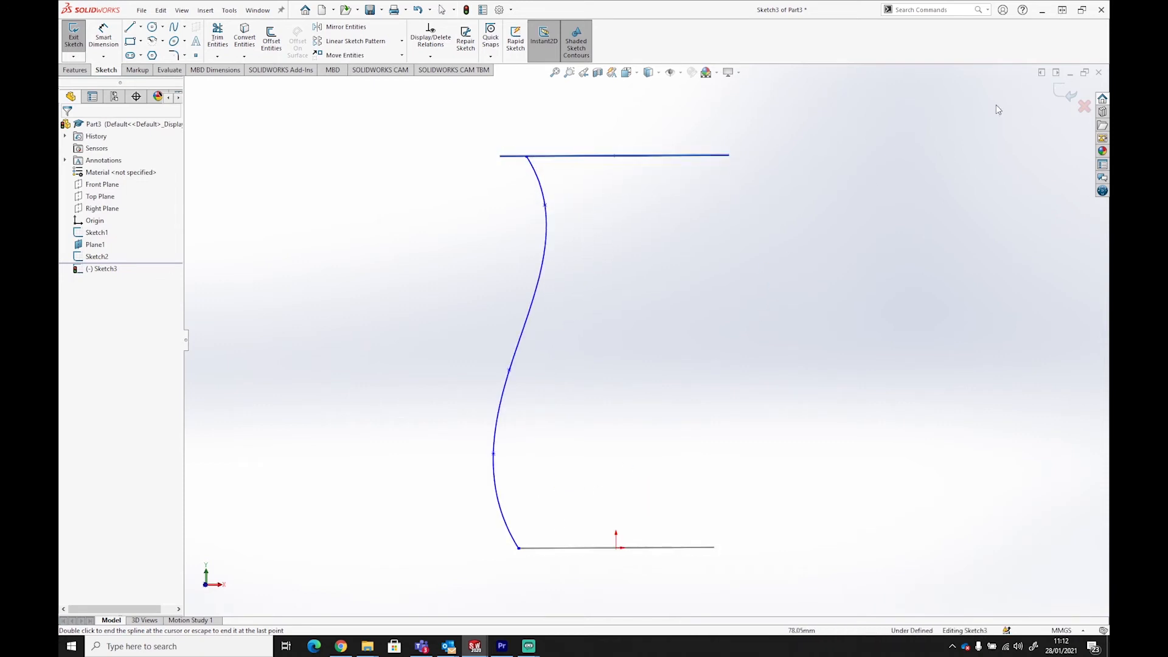
key("Escape")
key("Escape")
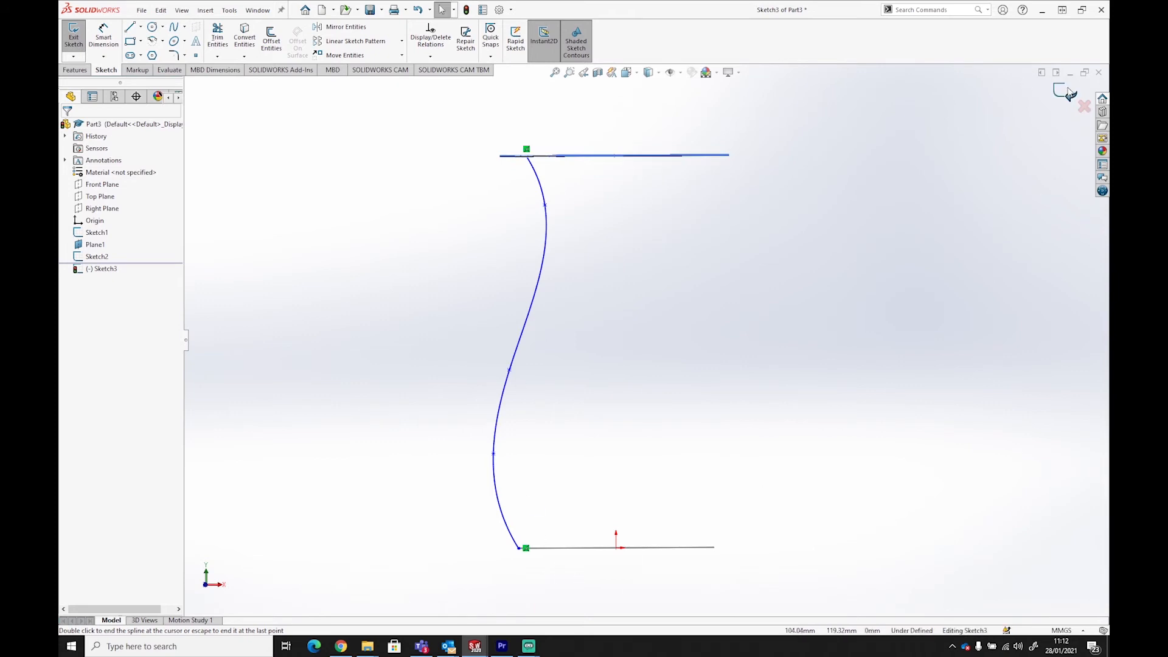
left_click(1061, 92)
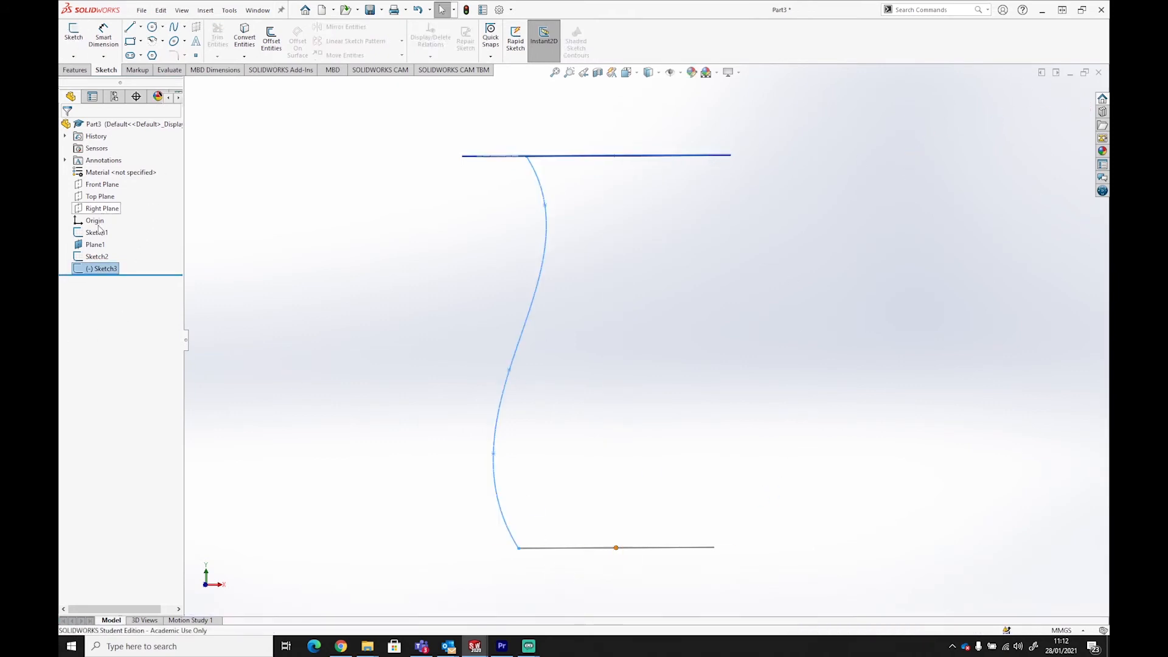
Step: In a separate Front Plane sketch, draw a six-point spline joining both circles' right edges, with a narrow neck and wide lower bulge, and finish the sketch
left_click(99, 188)
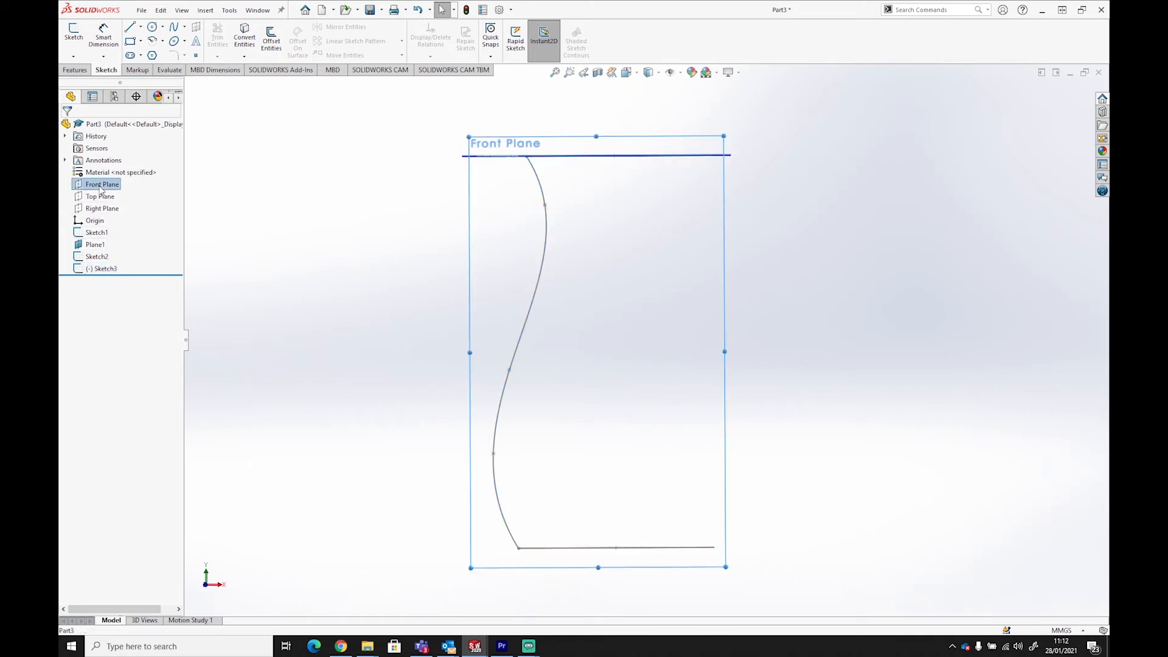
left_click(74, 33)
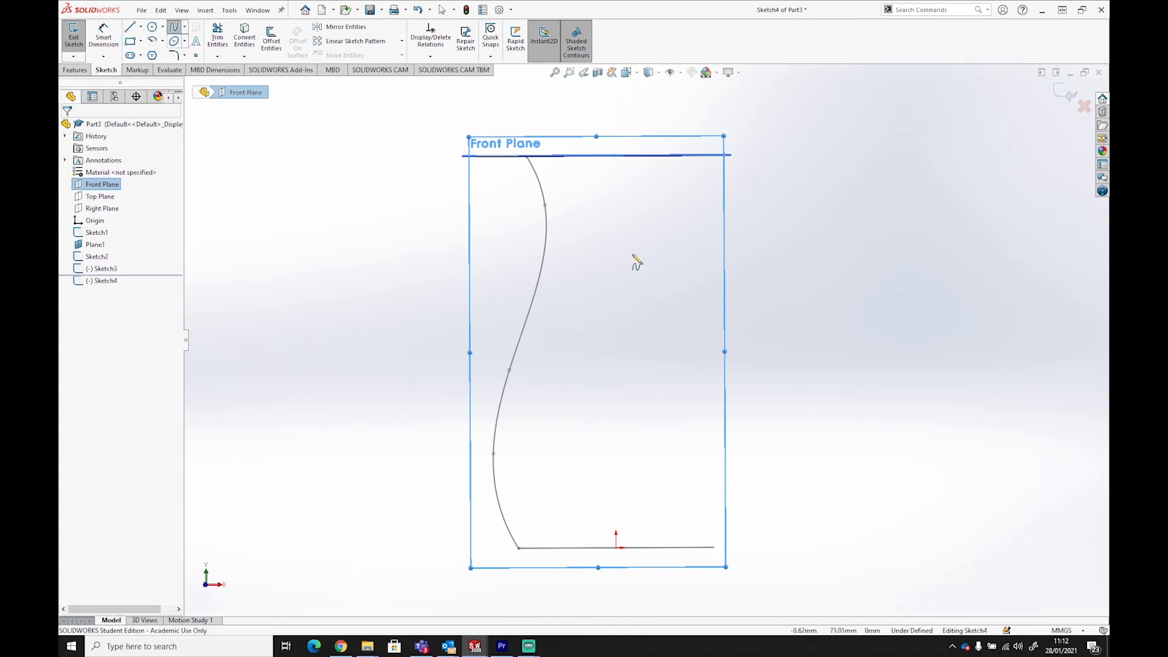
middle_click_drag(704, 213, 700, 217)
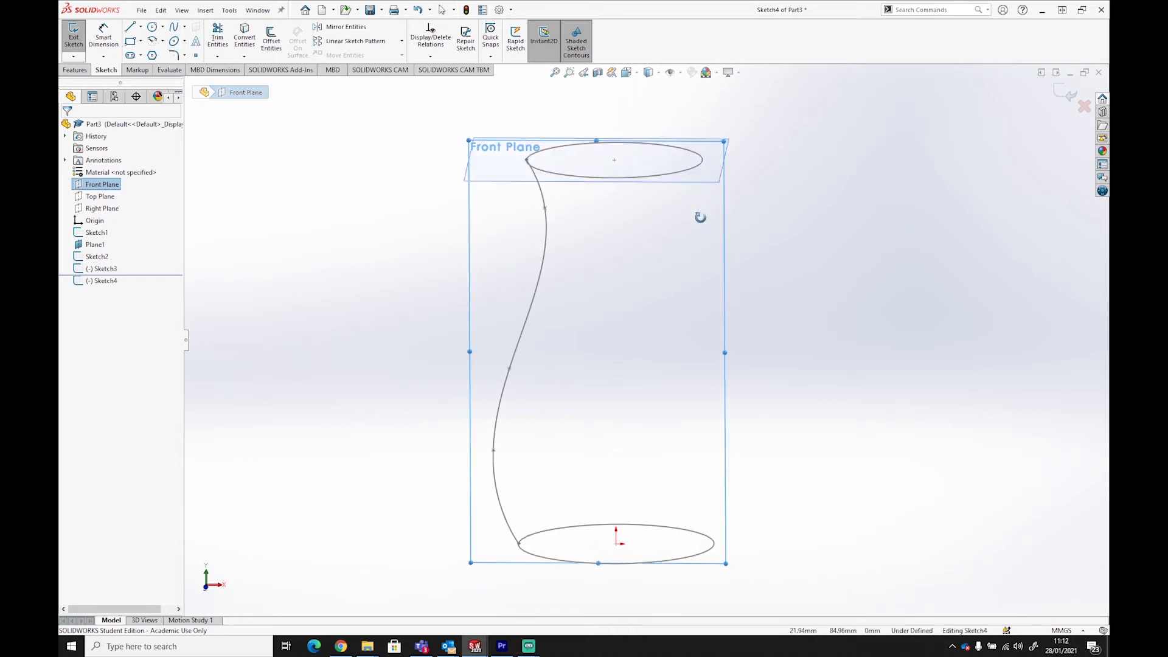
left_click(702, 160)
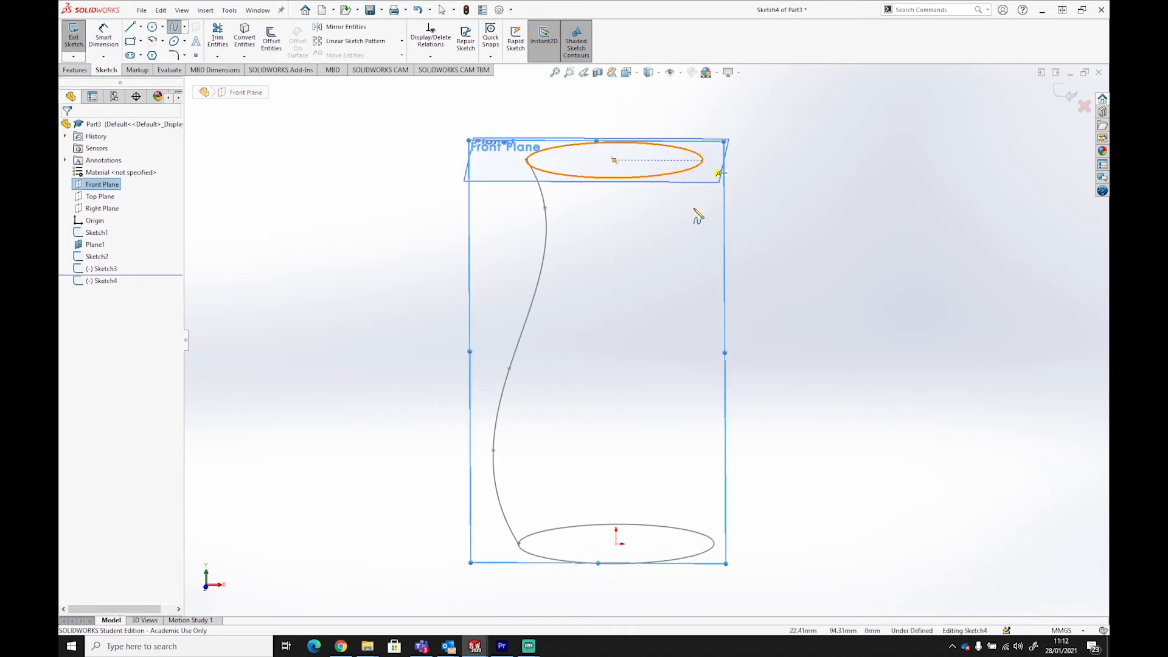
left_click(661, 203)
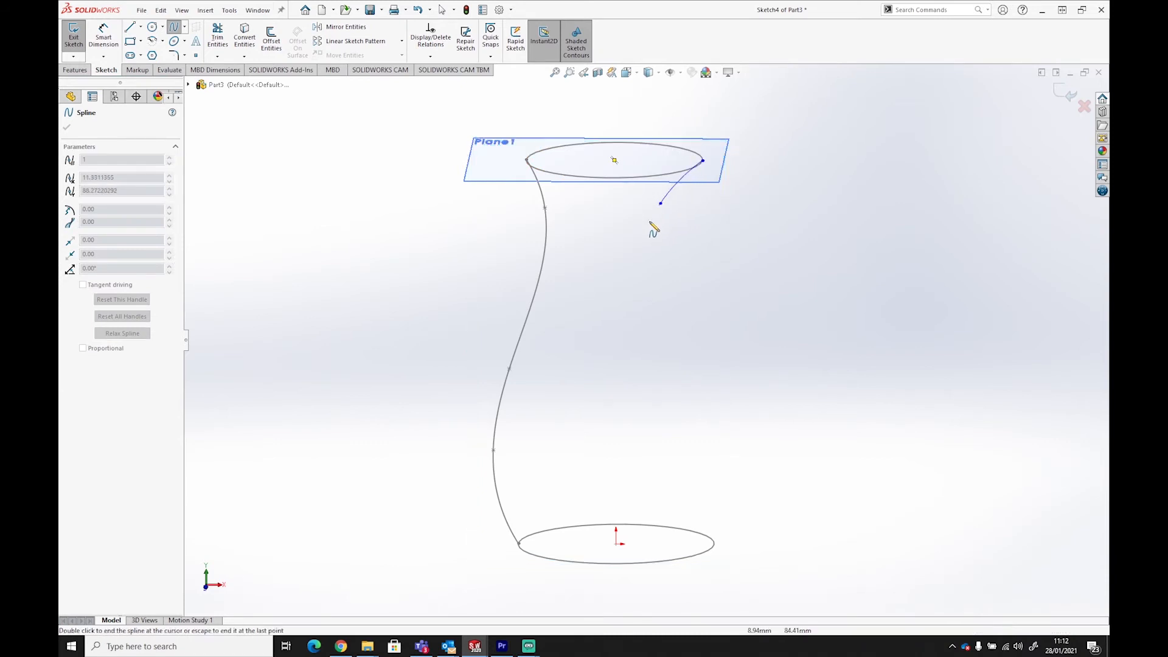
left_click(647, 241)
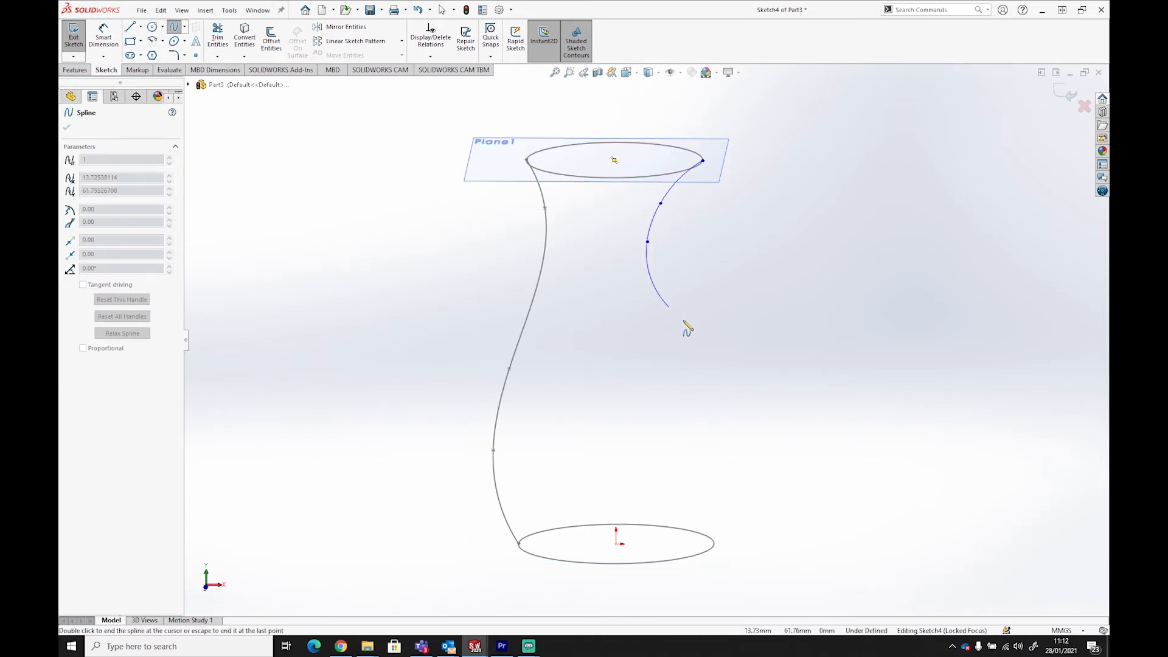
left_click(715, 353)
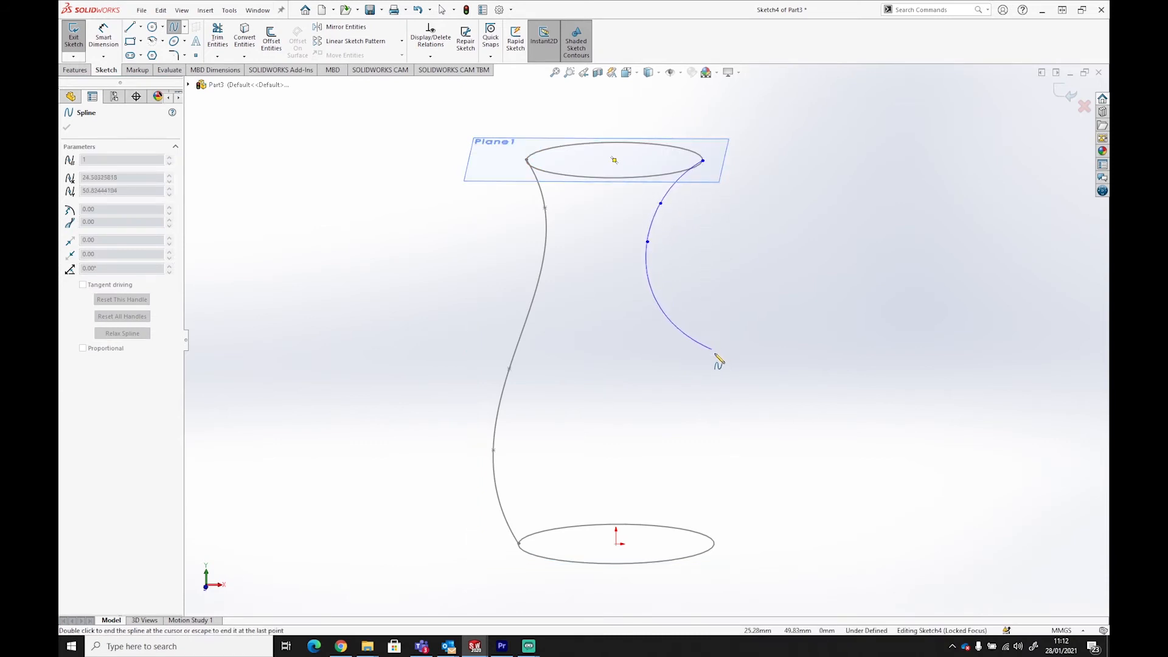
left_click(765, 432)
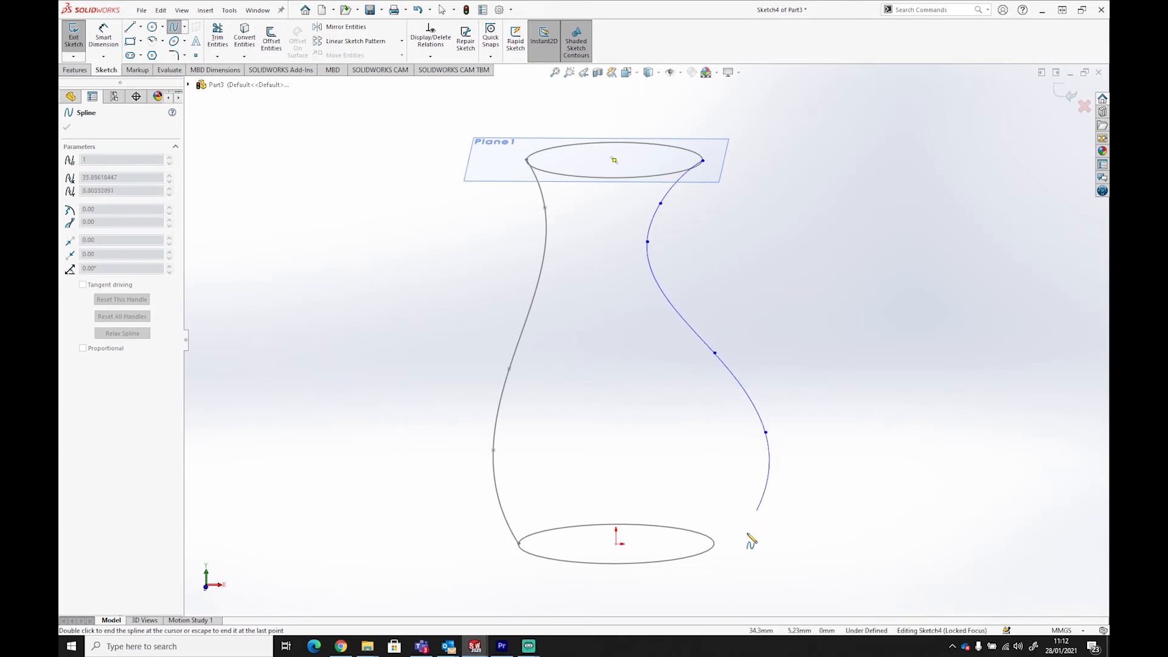
left_click(712, 546)
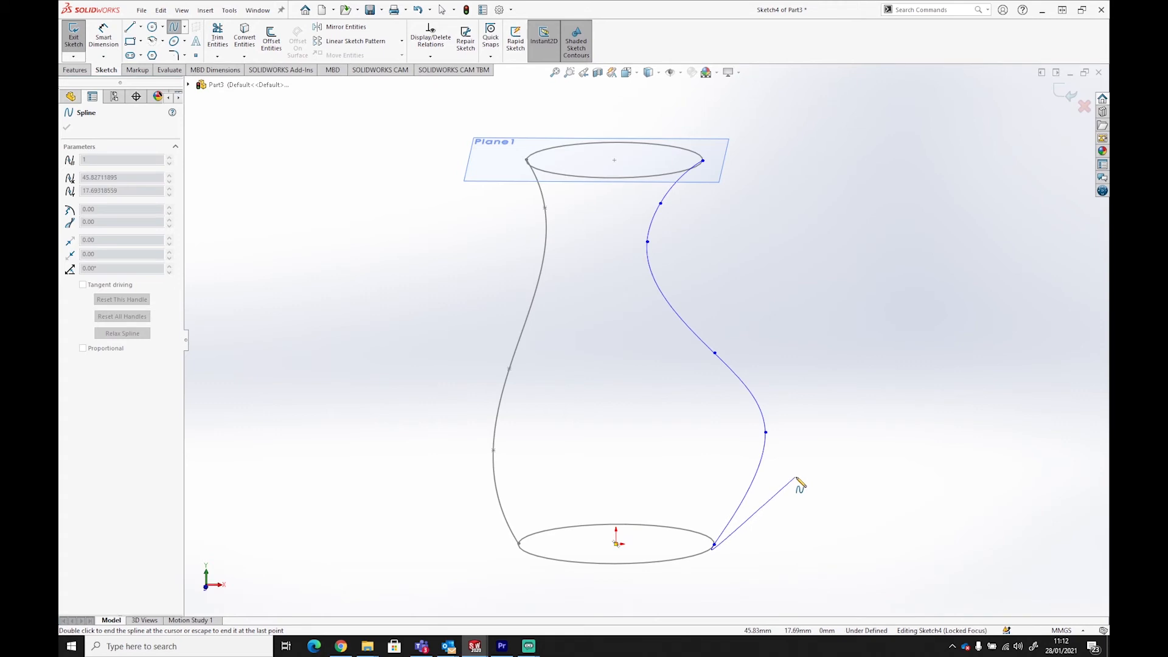
key("Escape")
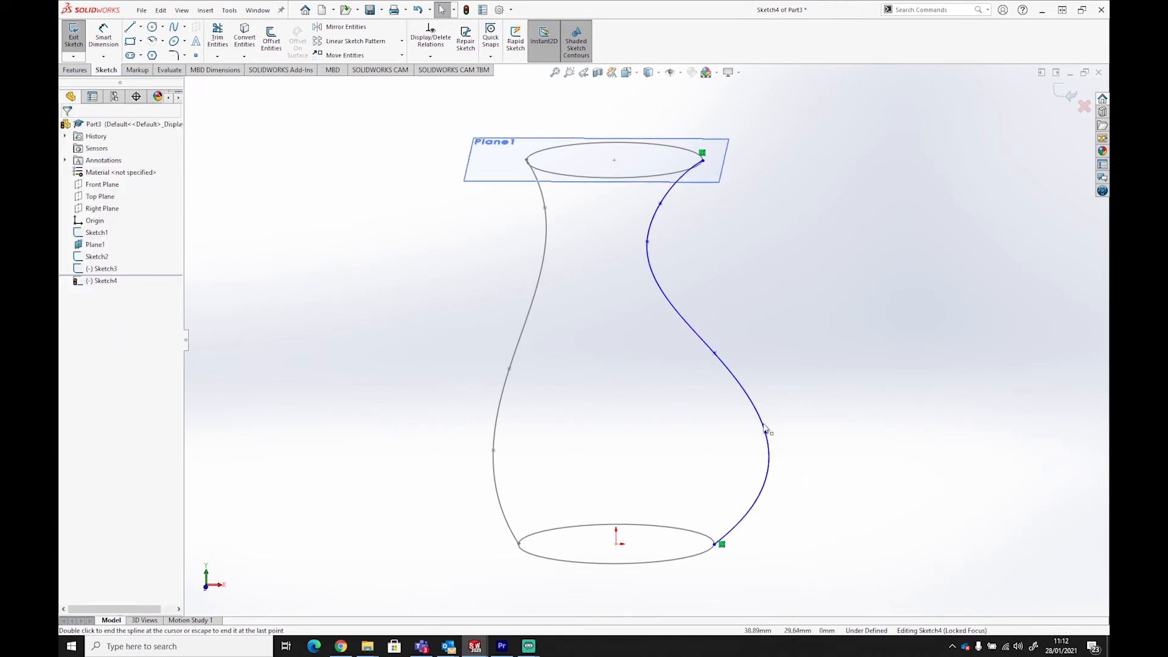
mouse_move(784, 531)
middle_mouse_down()
mouse_move(782, 472)
mouse_move(786, 485)
middle_mouse_up()
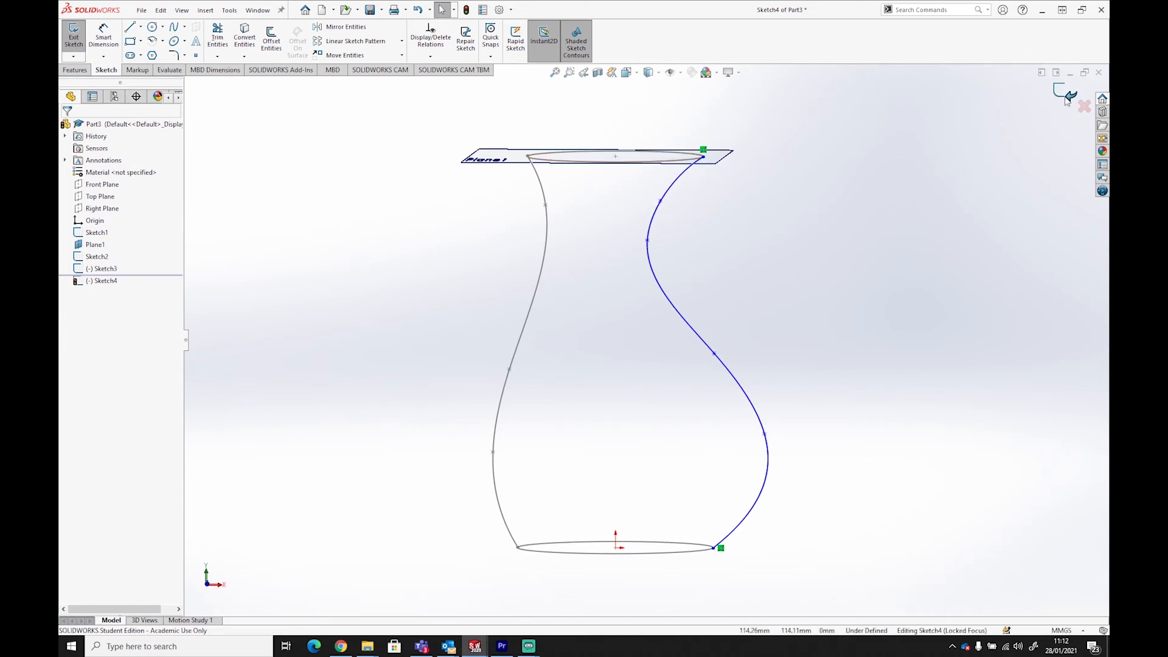
left_click(1065, 99)
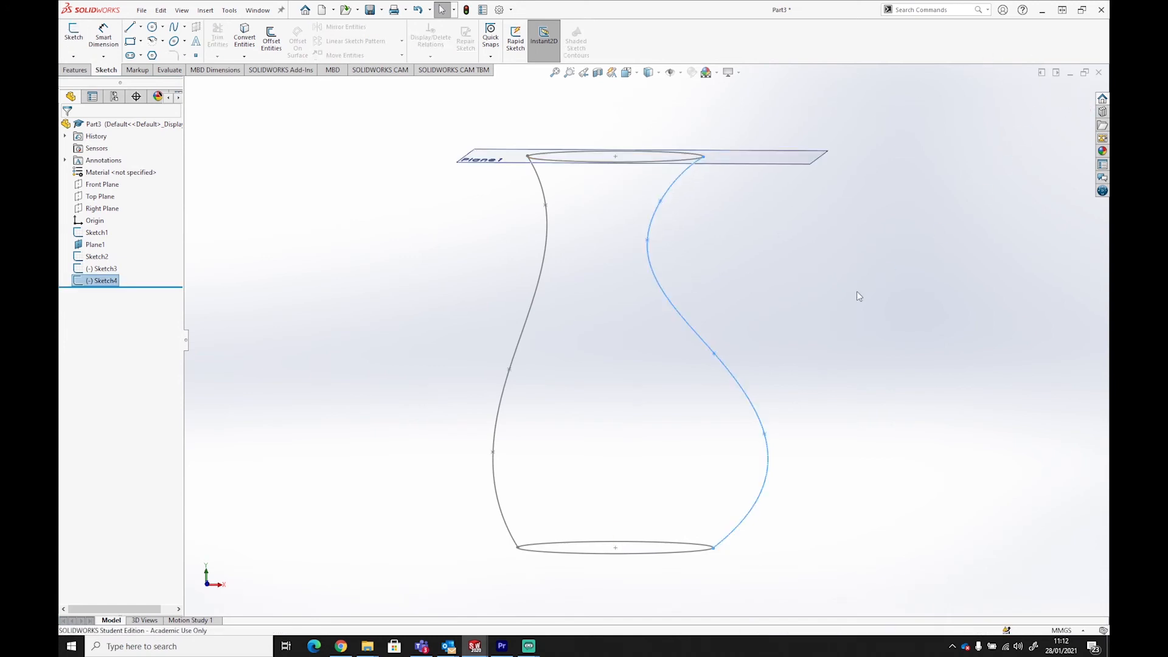
Step: Start a lofted boss using the base circle and the upper circle as its two profiles
mouse_move(852, 329)
middle_mouse_down()
mouse_move(816, 362)
mouse_move(821, 406)
middle_mouse_up()
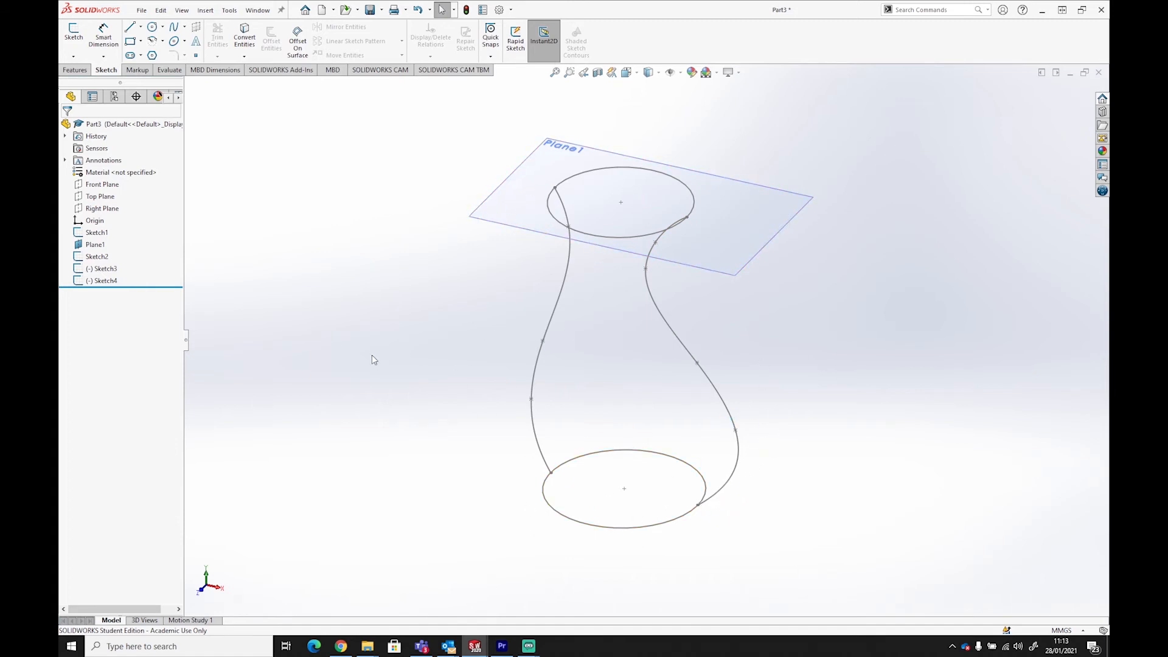
mouse_move(373, 360)
middle_mouse_down()
mouse_move(377, 341)
mouse_move(505, 318)
mouse_move(550, 355)
mouse_move(449, 317)
mouse_move(359, 303)
mouse_move(341, 316)
mouse_move(376, 357)
middle_mouse_up()
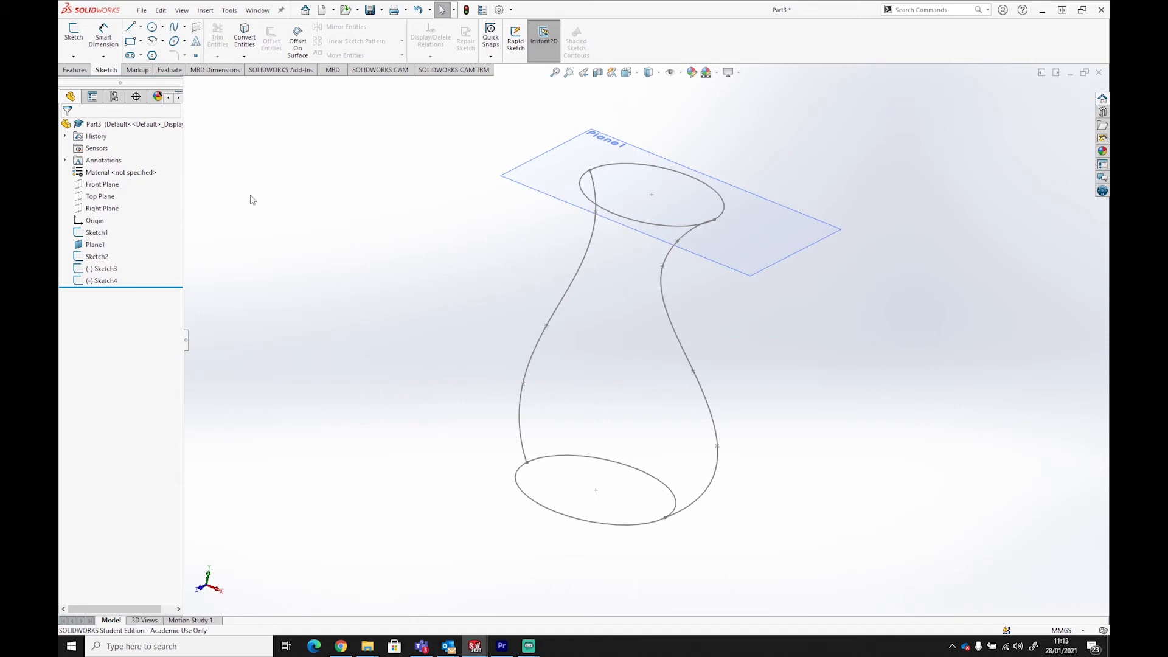
left_click(77, 70)
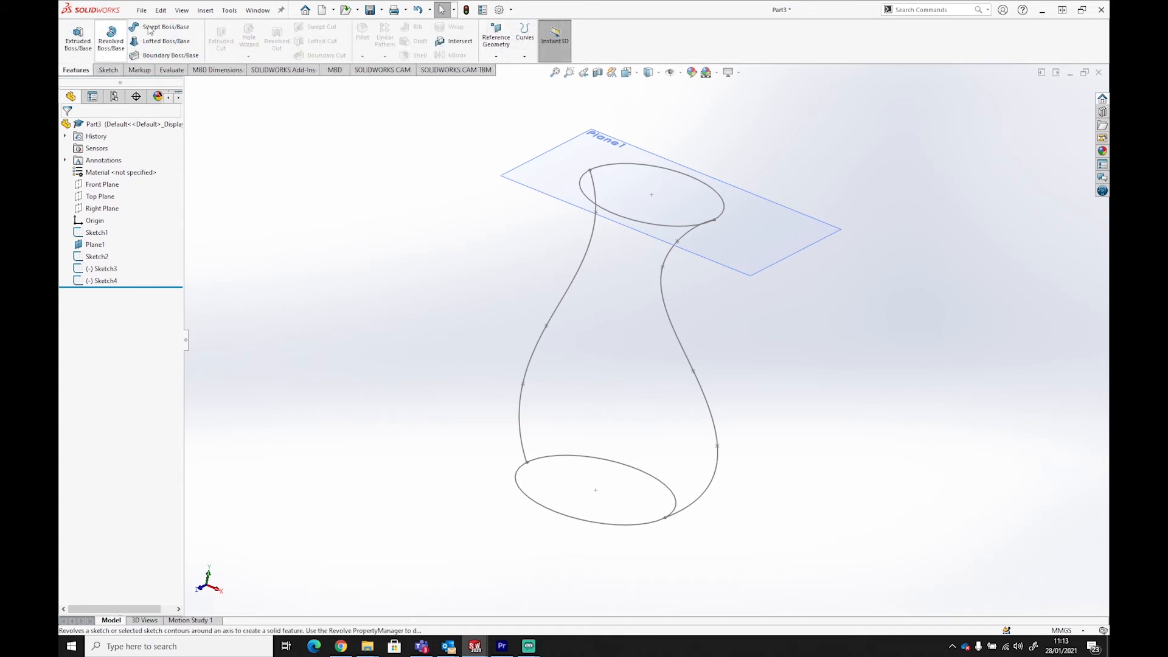
left_click(160, 44)
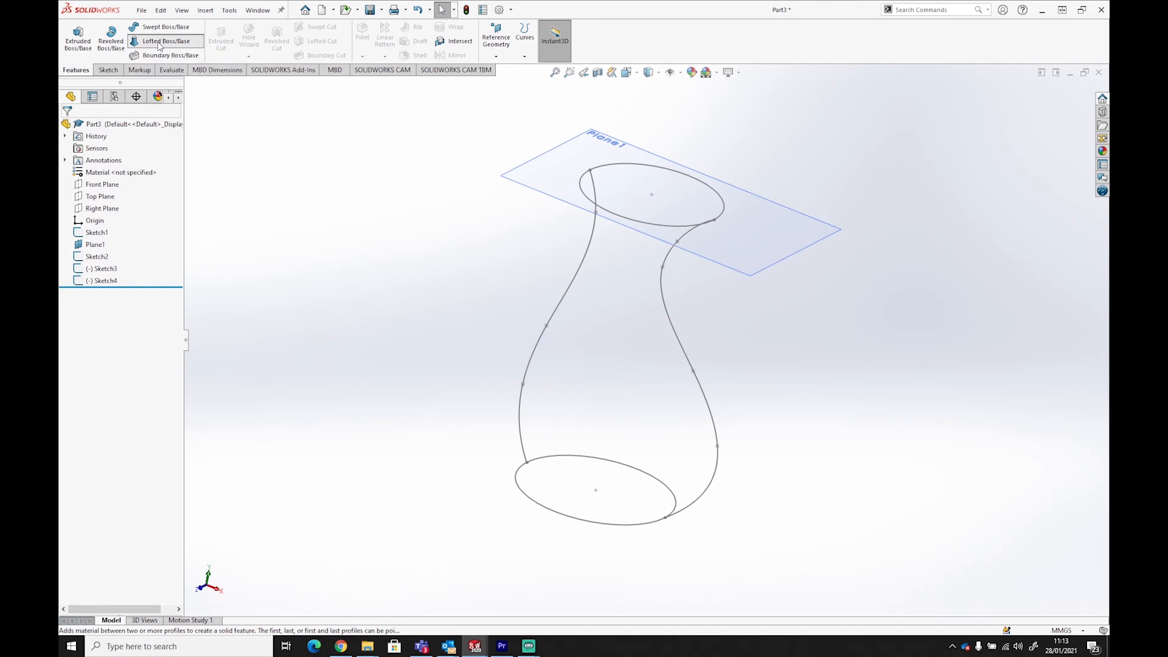
left_click(556, 516)
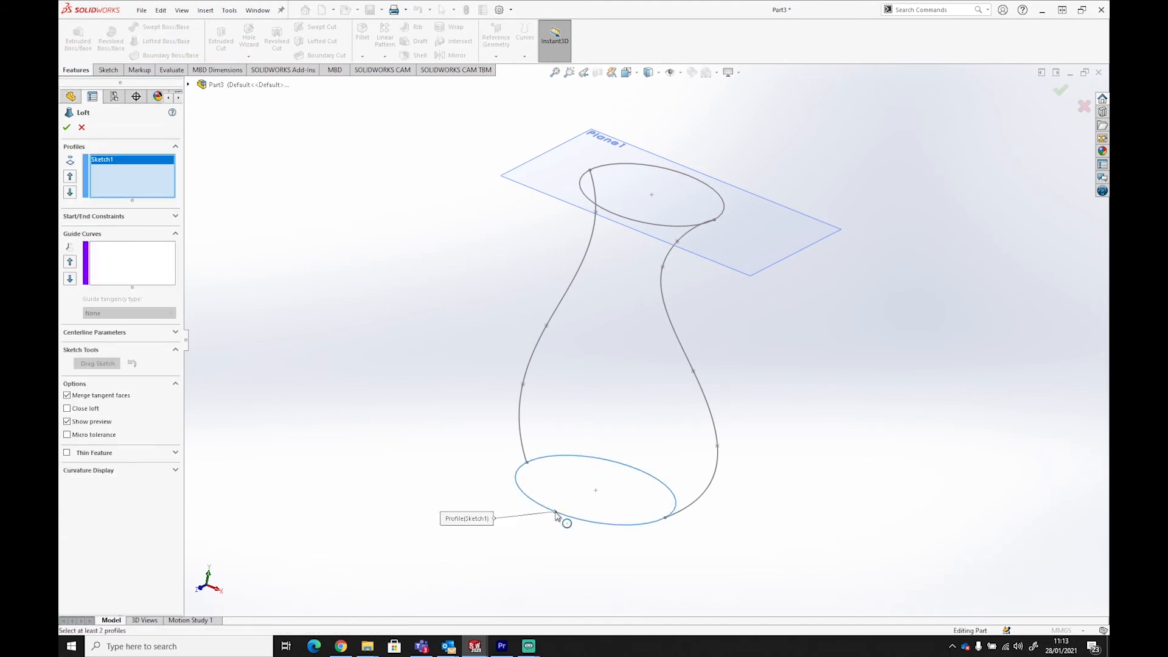
left_click(642, 226)
mouse_move(452, 360)
middle_mouse_down()
mouse_move(464, 388)
mouse_move(435, 405)
middle_mouse_up()
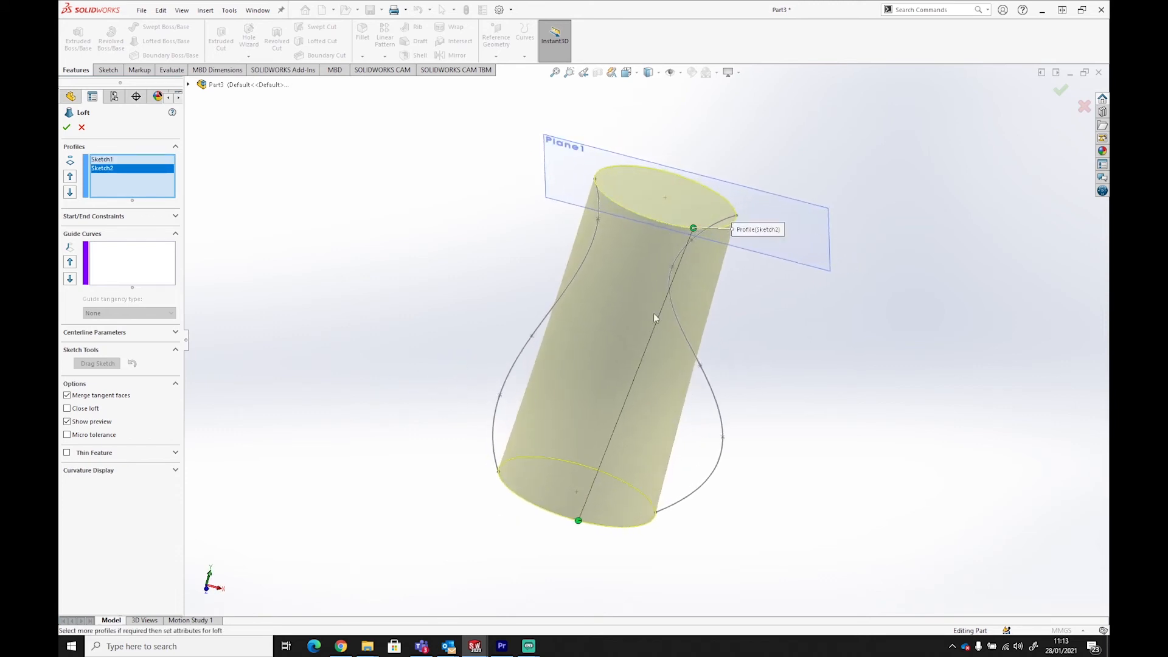
Step: Add both side splines as the loft's guide curves and create the solid vase body
left_click(113, 259)
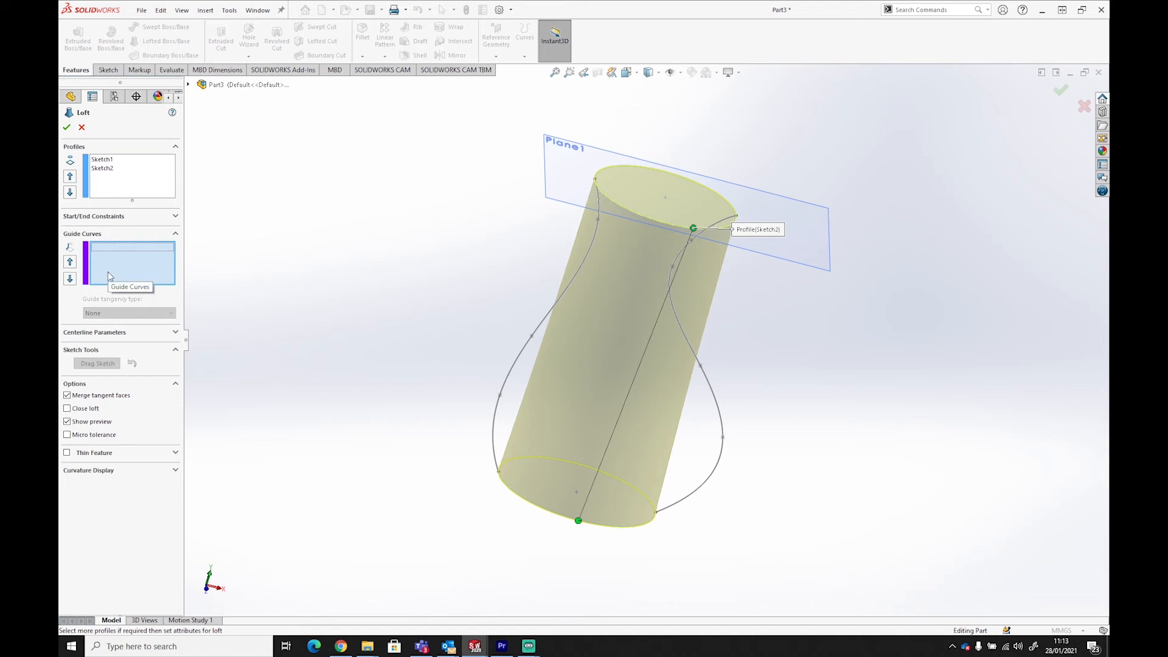
left_click(553, 312)
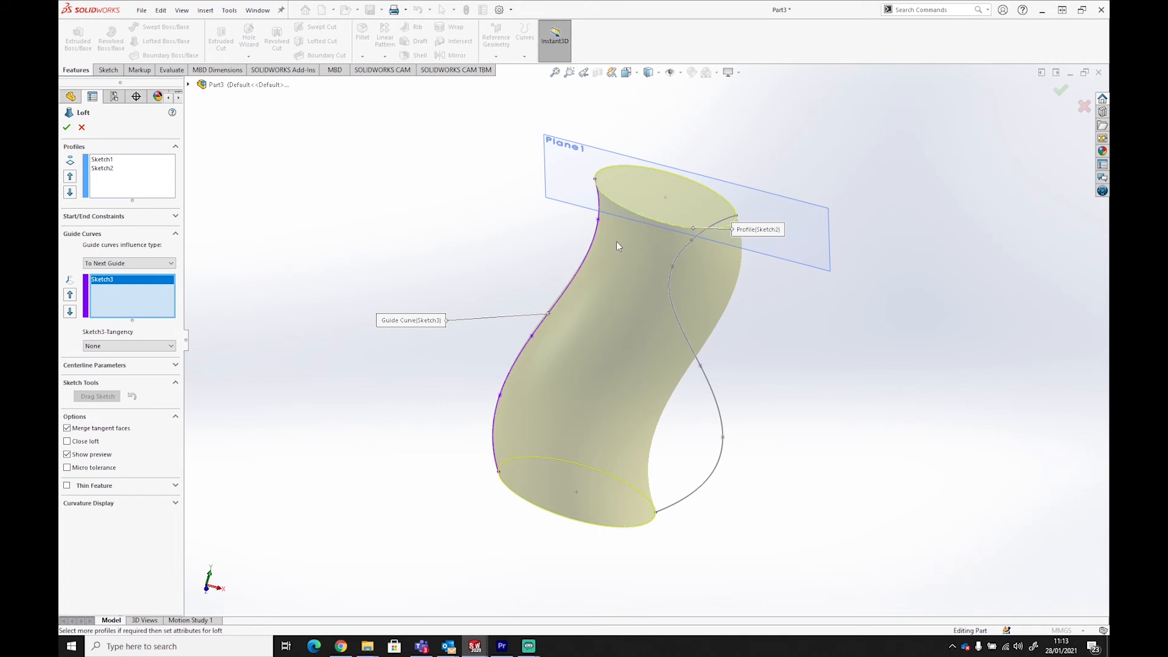
left_click(716, 400)
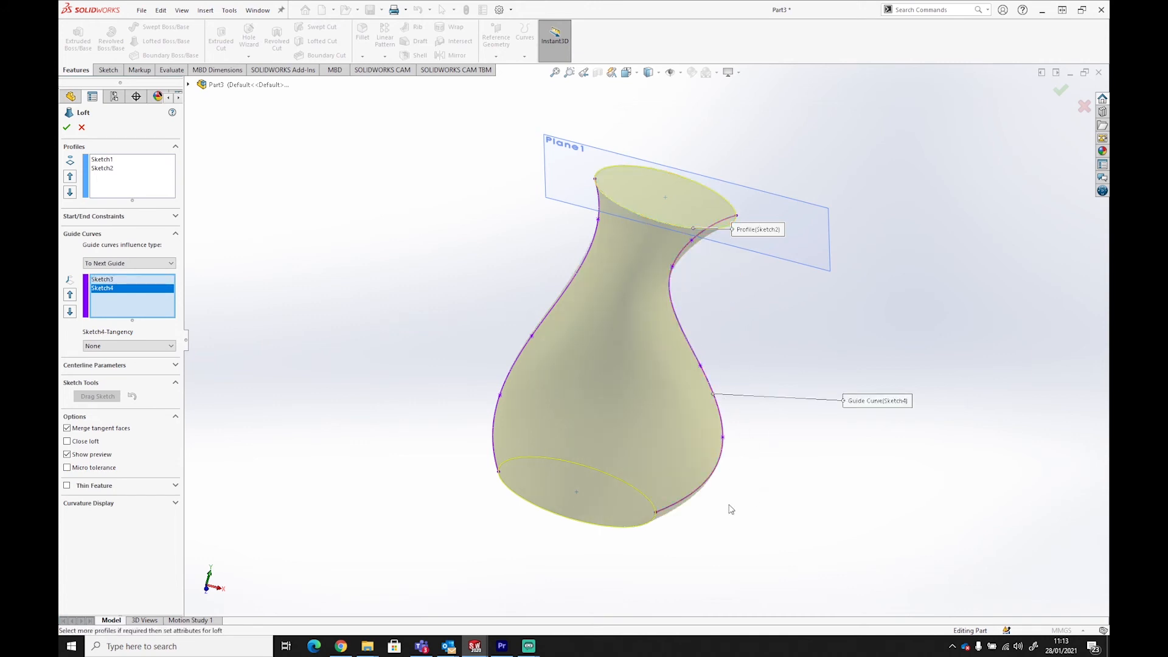
middle_click_drag(802, 516, 925, 553)
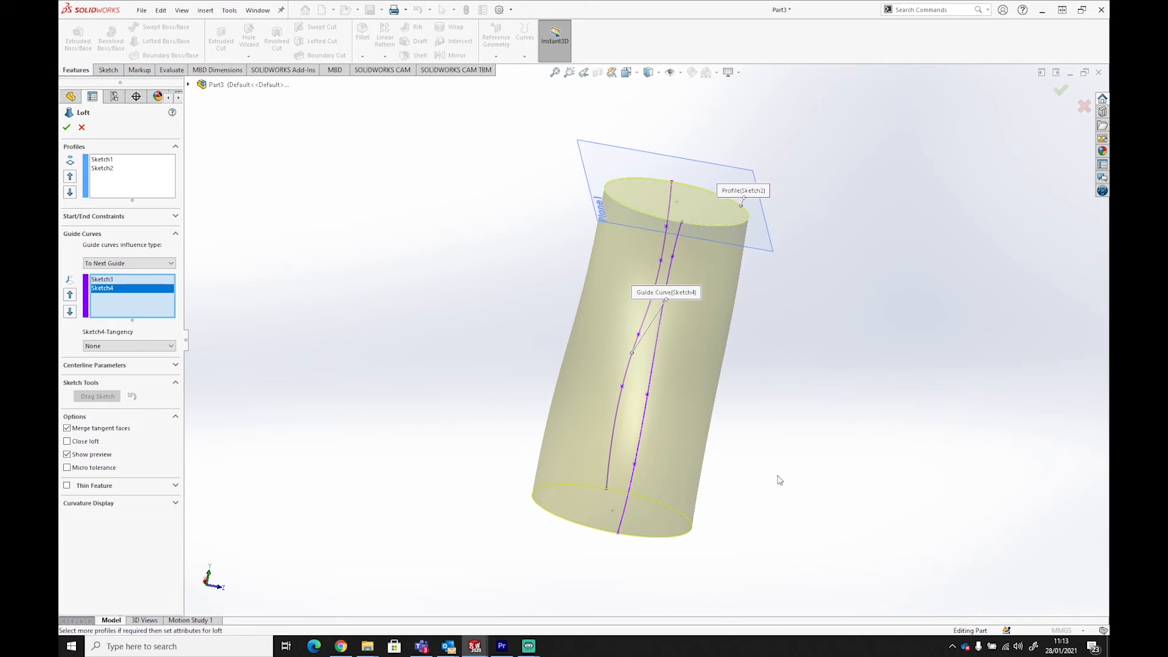
middle_click_drag(829, 448, 722, 436)
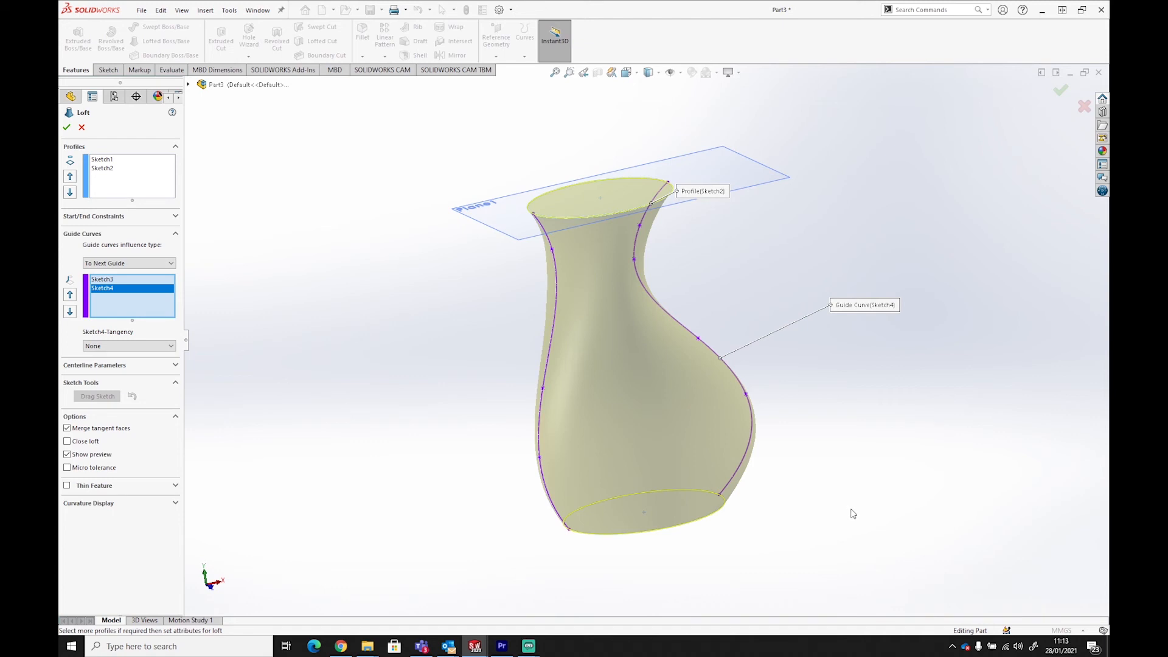
middle_click_drag(852, 514, 748, 573)
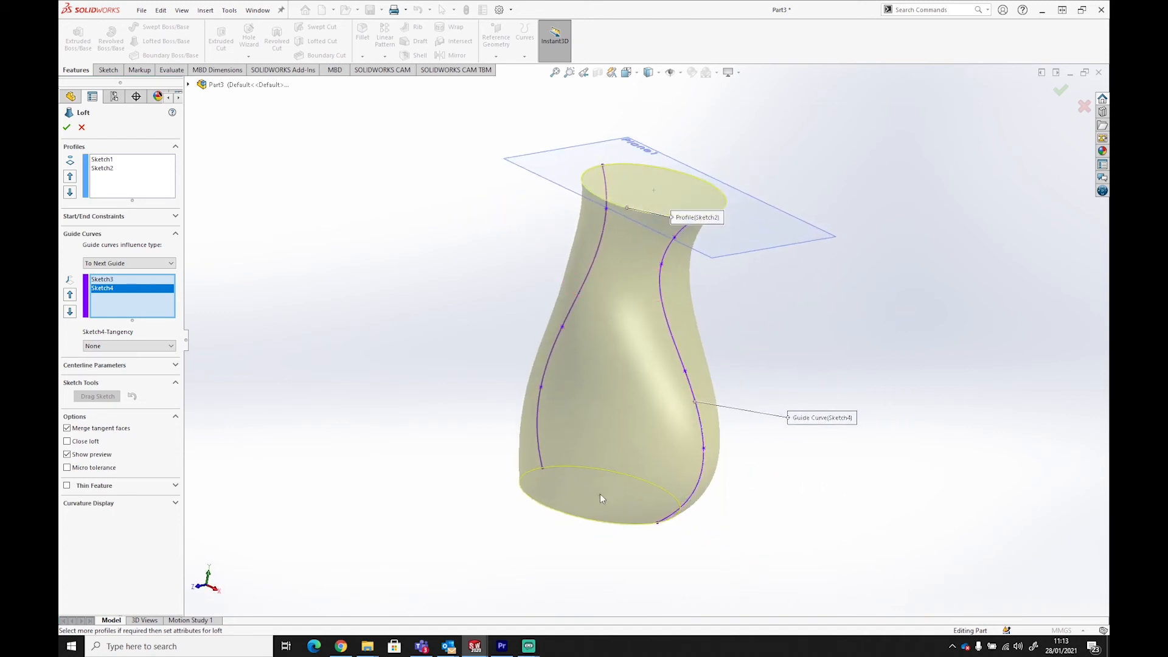
middle_click_drag(468, 524, 514, 571)
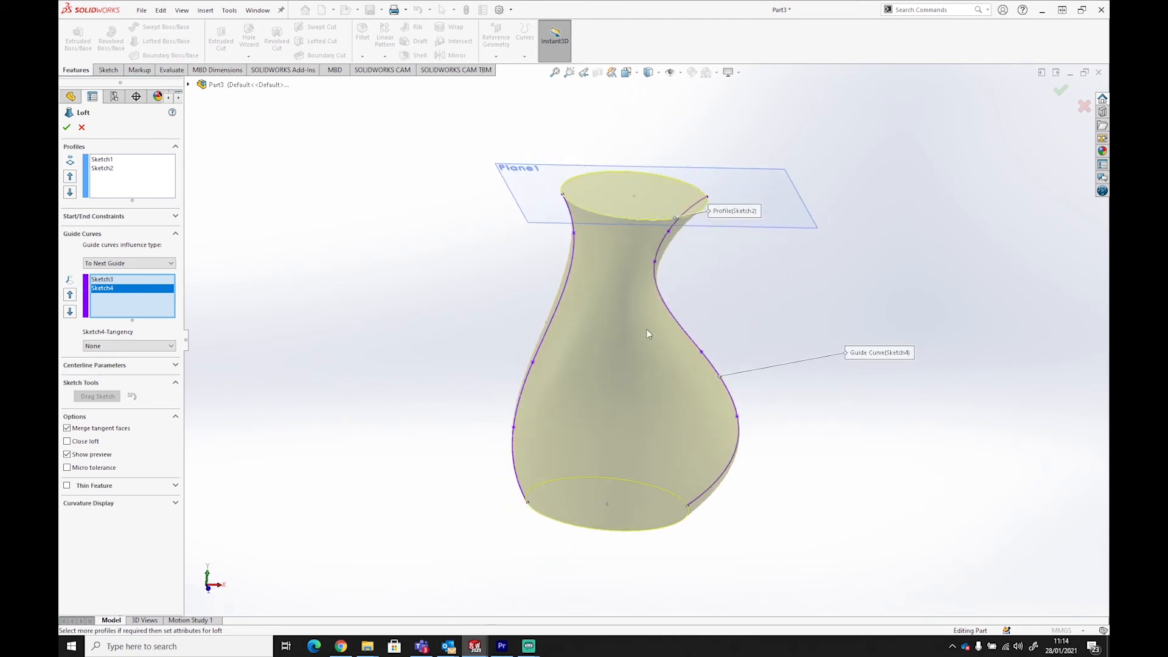
middle_click_drag(928, 462, 894, 432)
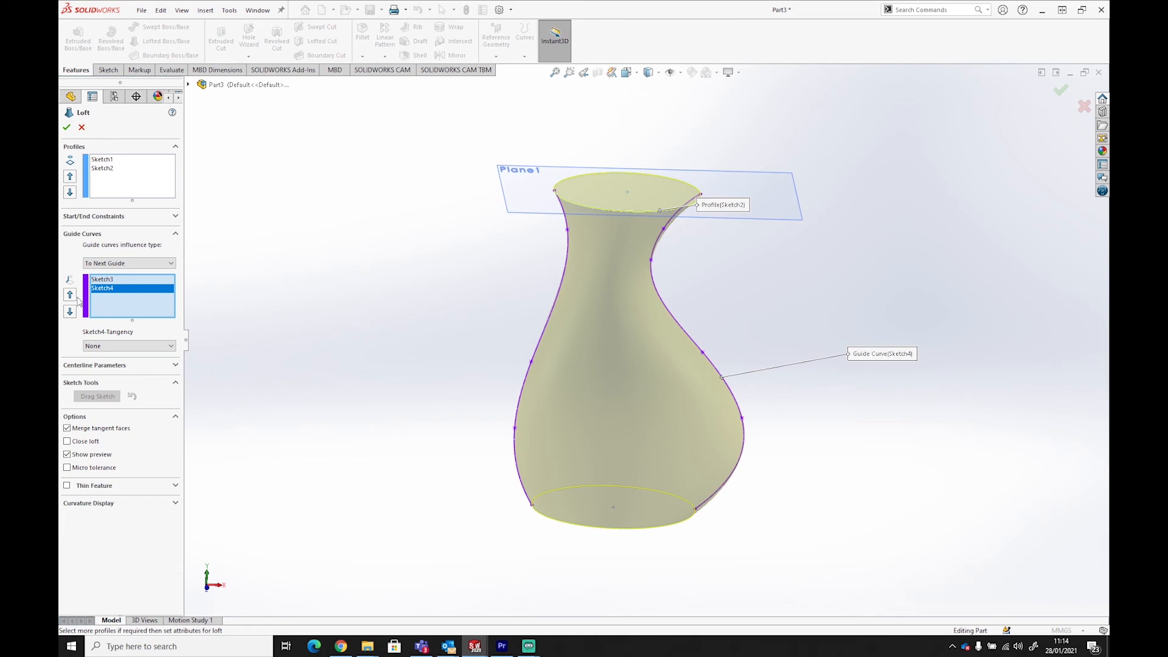
left_click(68, 129)
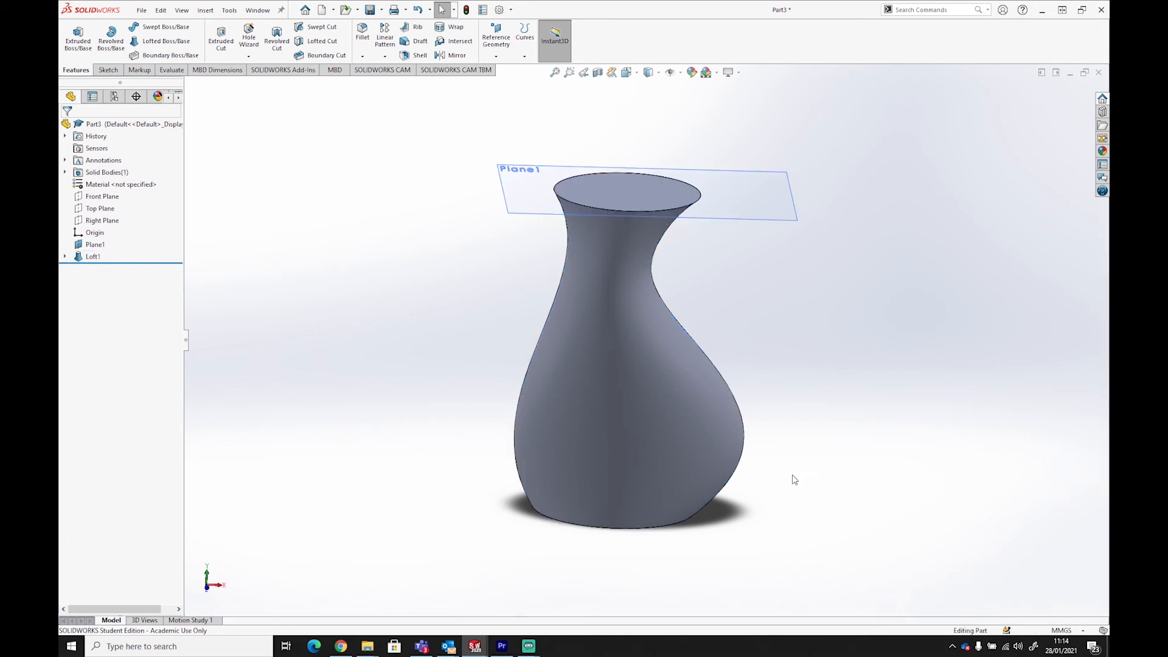
Step: Hide the reference plane at the vase's top
middle_click_drag(795, 477, 806, 420)
left_click(784, 214)
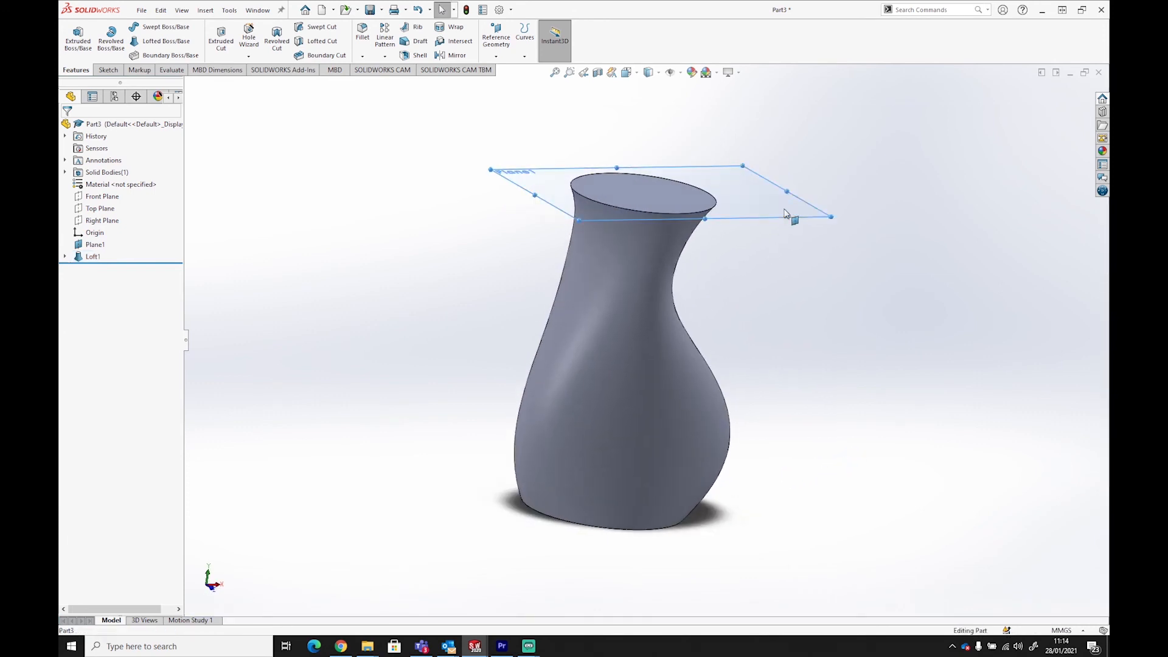
right_click(784, 214)
left_click(825, 192)
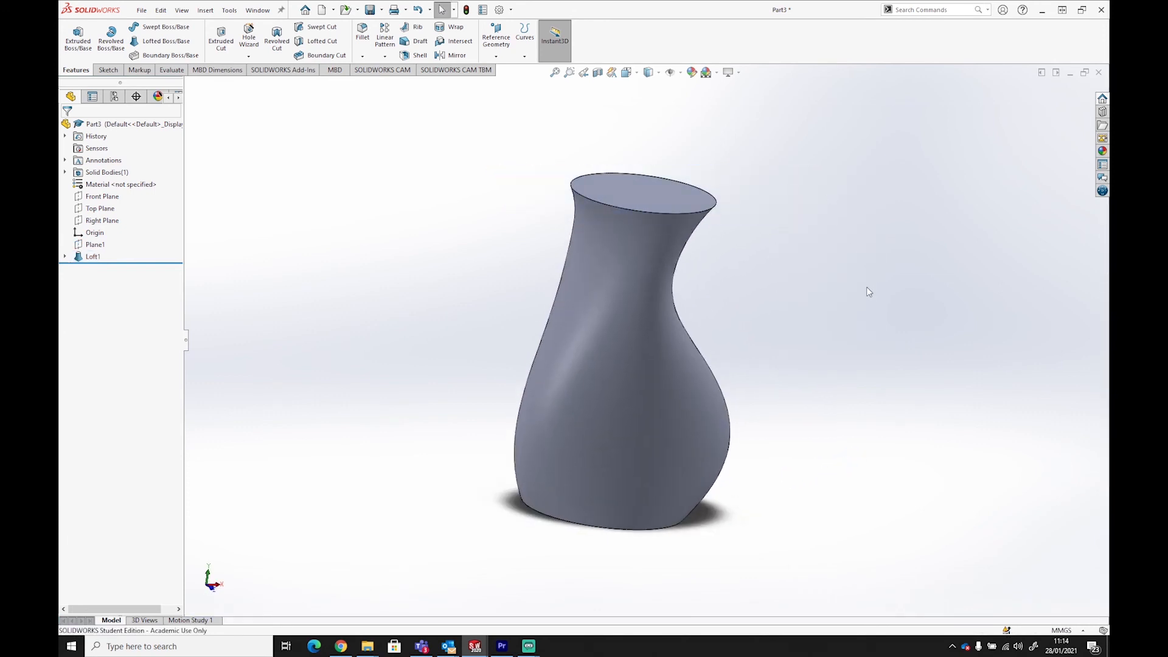
Step: Shell the vase with a 5 mm wall thickness, removing its top face to open the neck
middle_click_drag(866, 288, 829, 298)
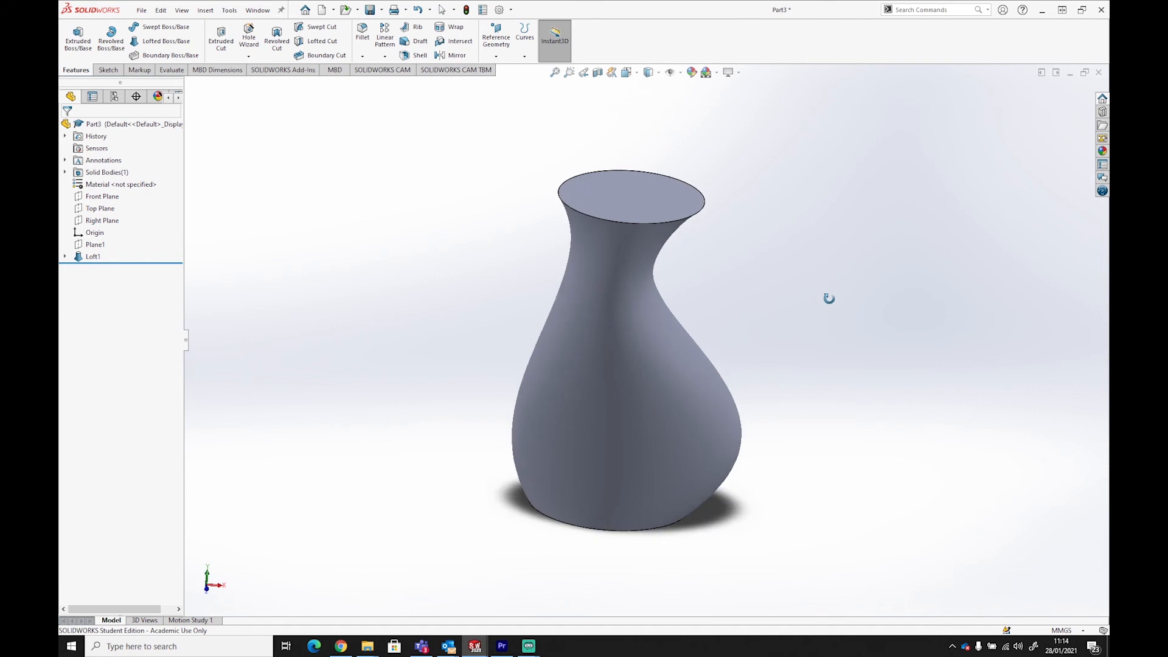
left_click(633, 206)
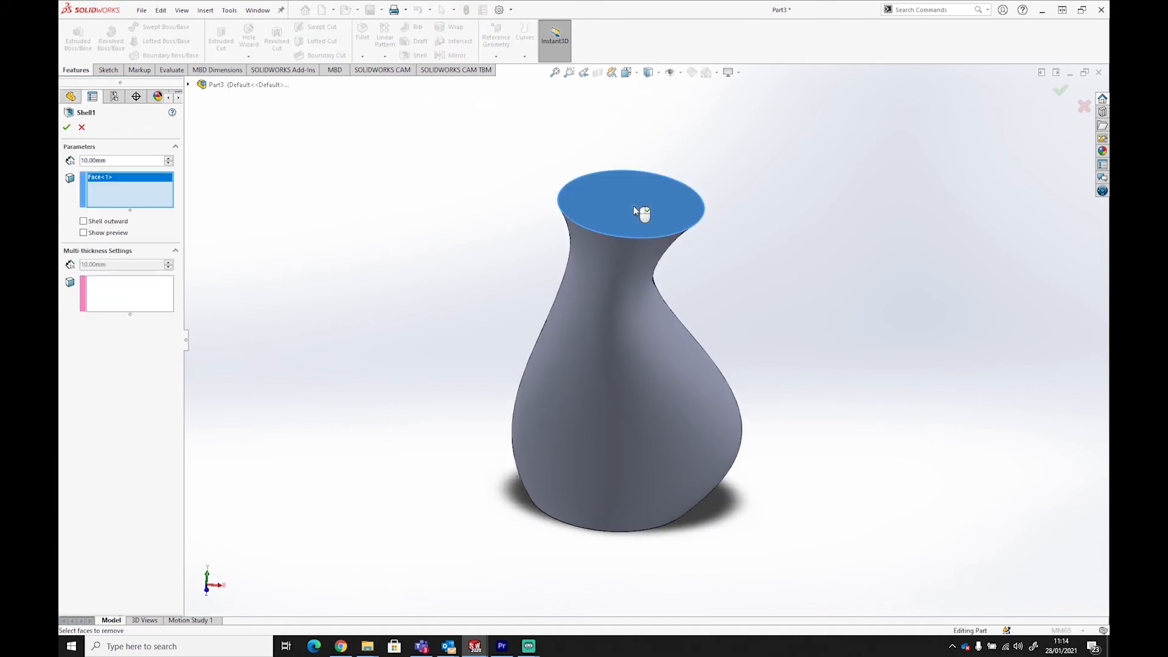
double_click(108, 160)
type("5")
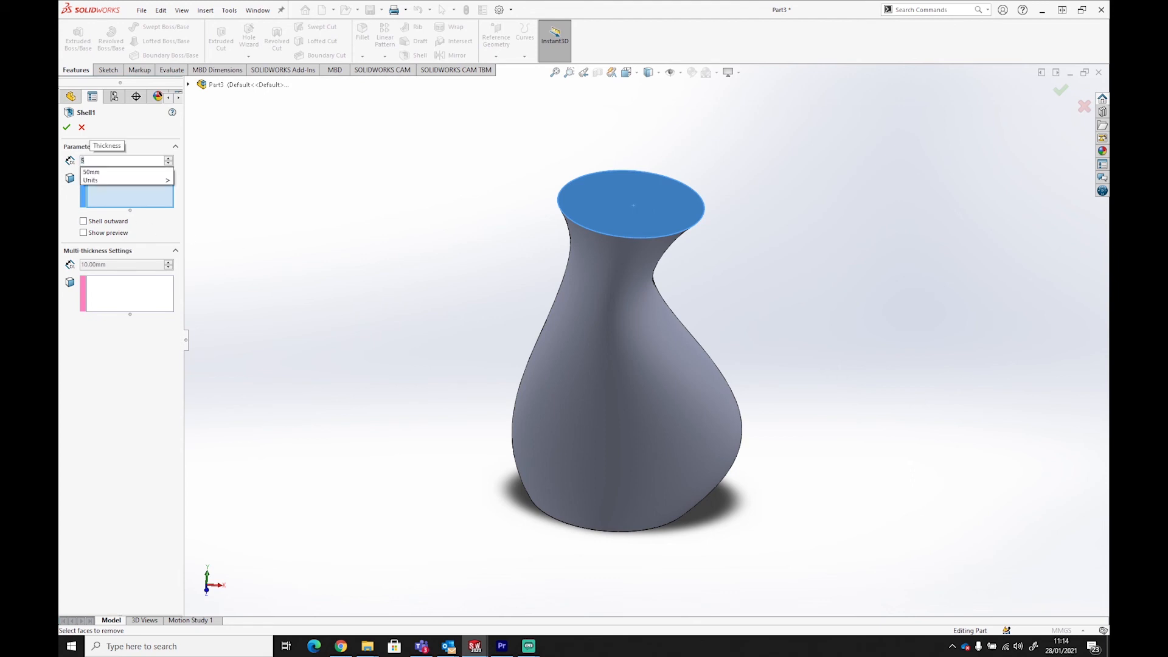
key("Return")
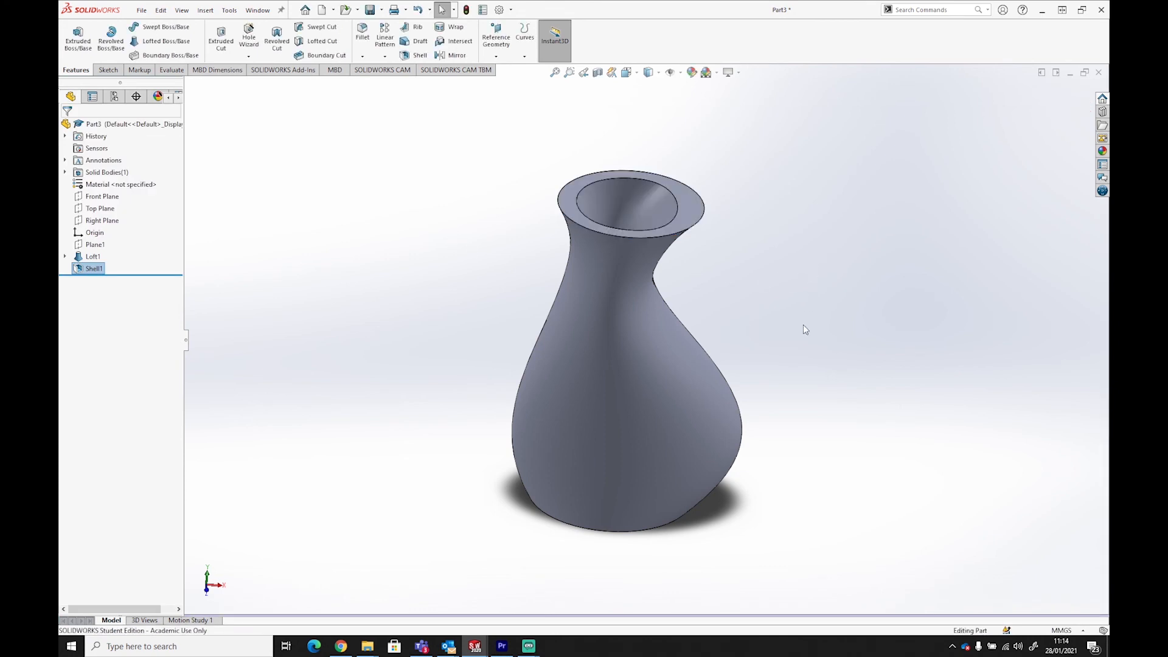
middle_click_drag(802, 324, 793, 265)
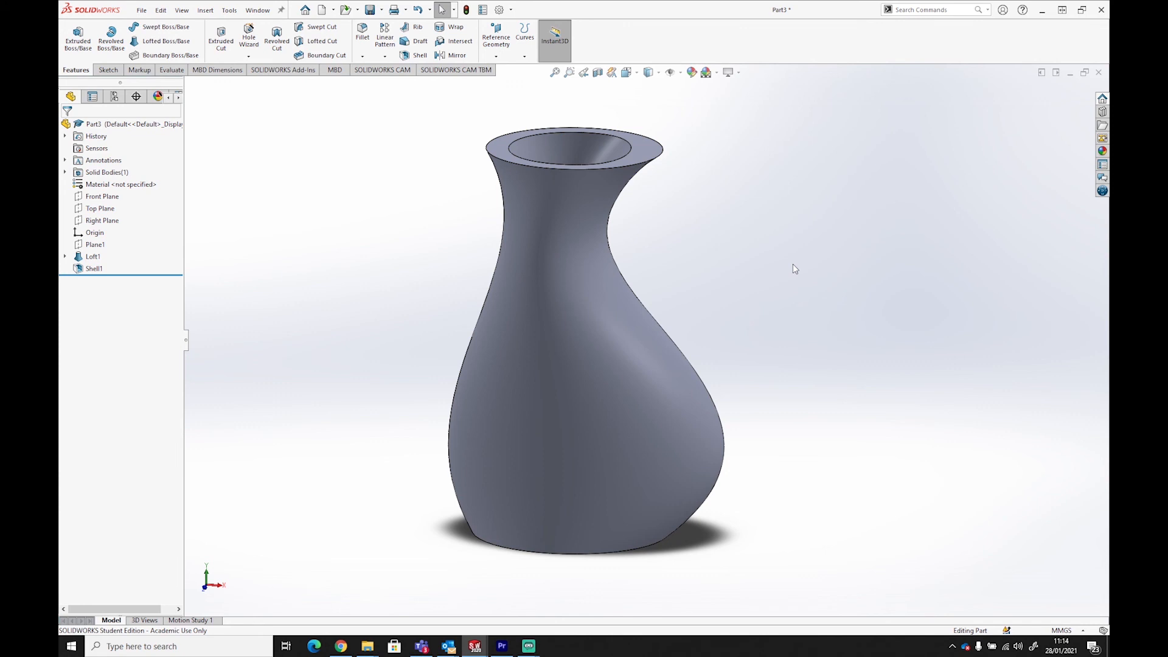
middle_click_drag(793, 264, 839, 315)
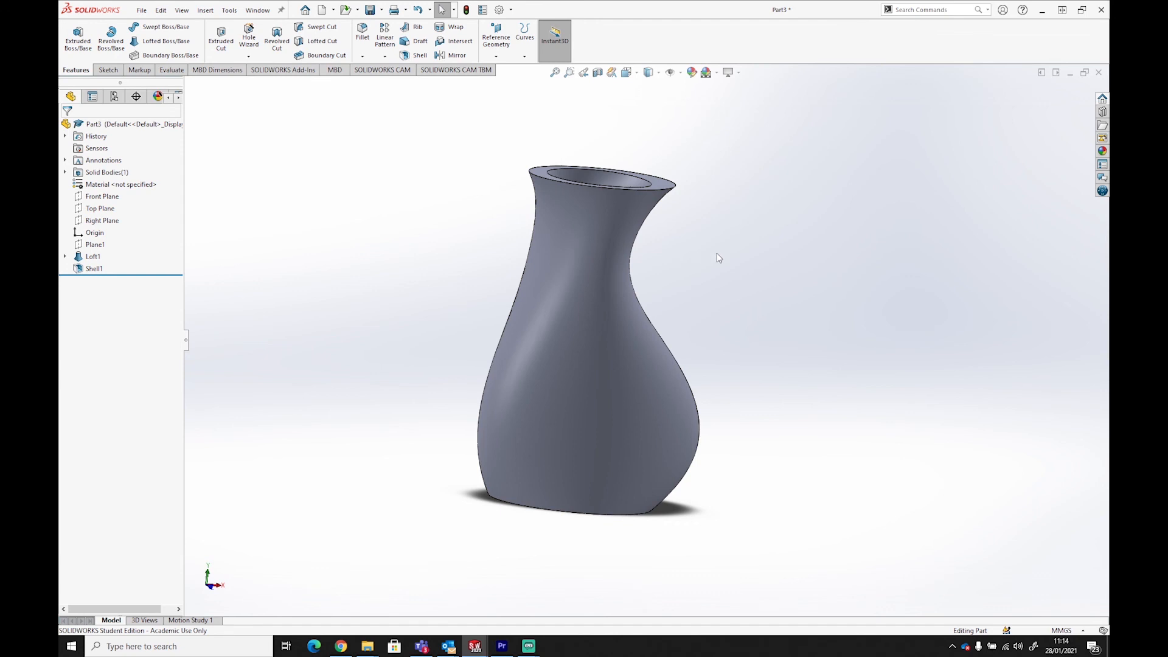
middle_click_drag(717, 253, 735, 295)
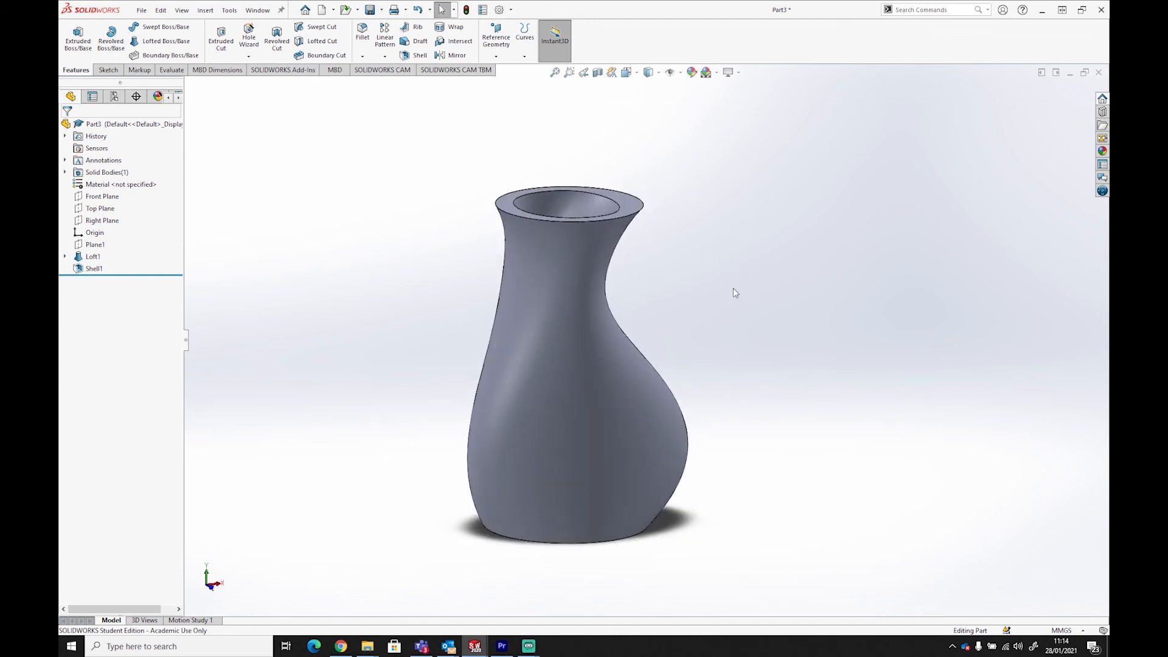